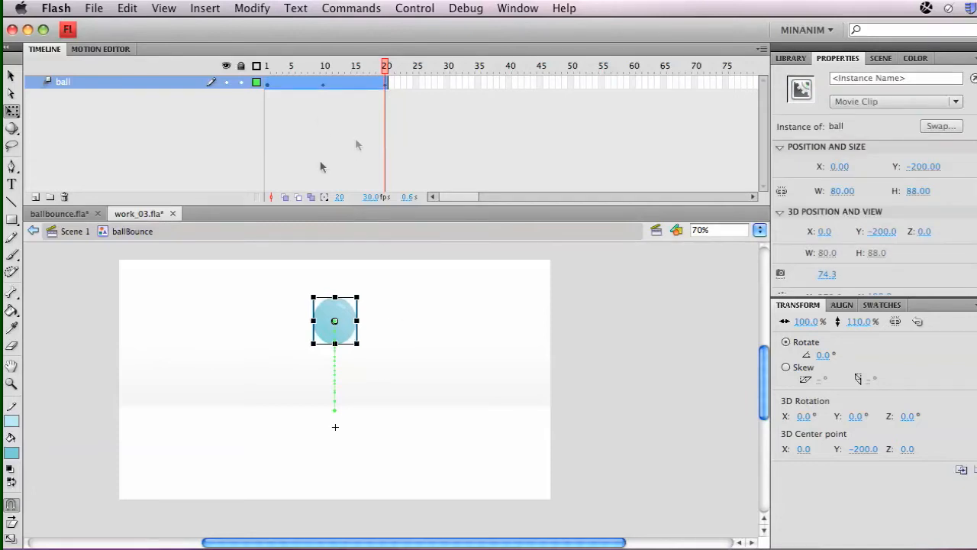
- Open the ball's motion tween in the Motion Editor and set its graph to show 20 viewable frames
{"action": "left_click", "coordinate": [362, 84]}
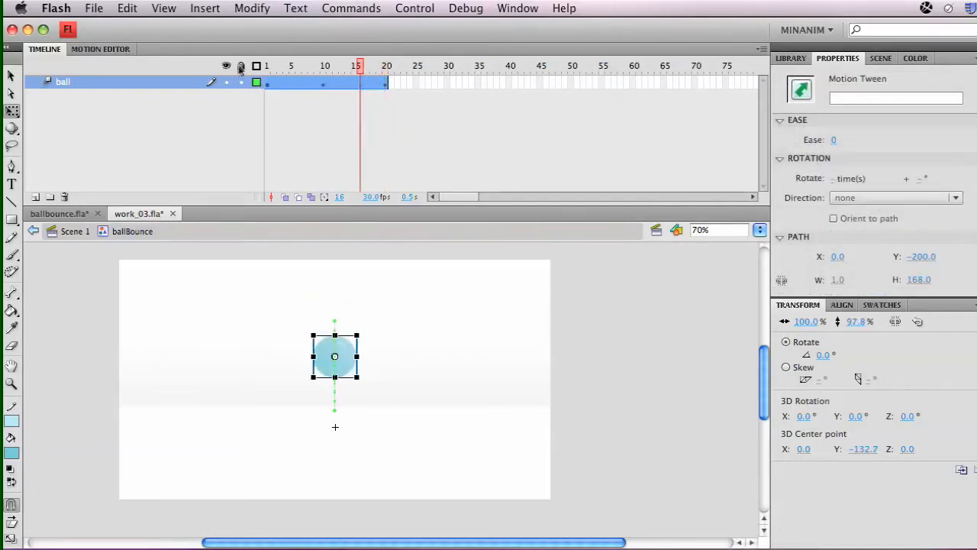
{"action": "left_click", "coordinate": [97, 49]}
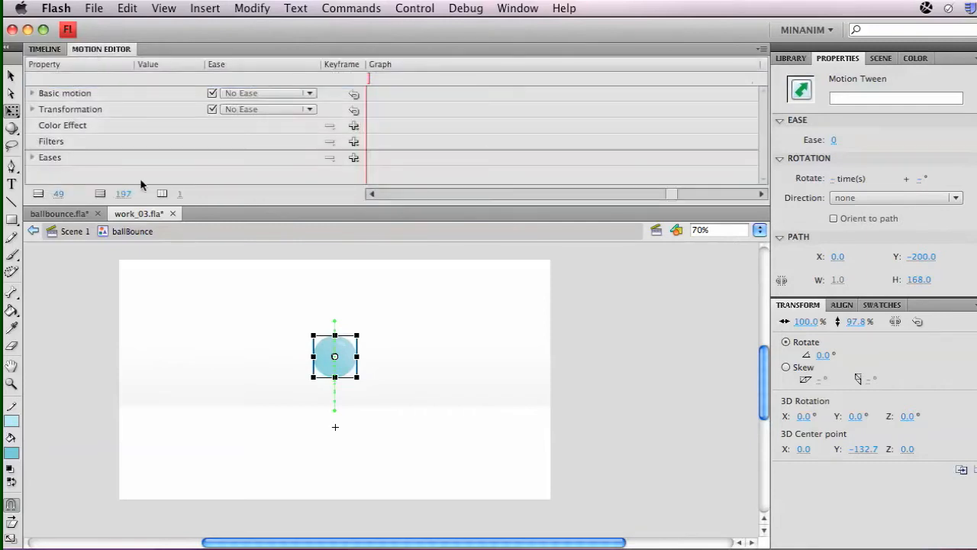
{"action": "left_click", "coordinate": [353, 368]}
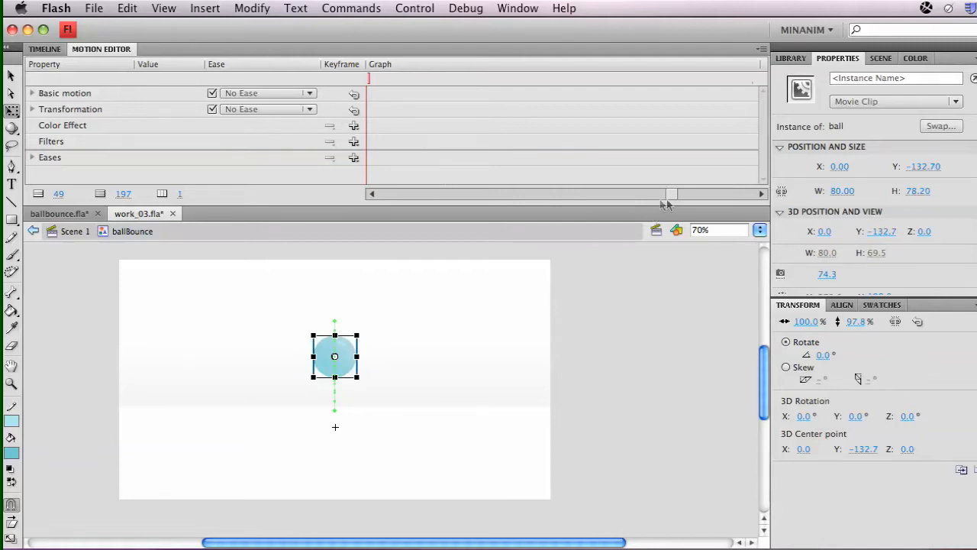
{"action": "left_click_drag", "start_coordinate": [668, 195], "coordinate": [369, 190]}
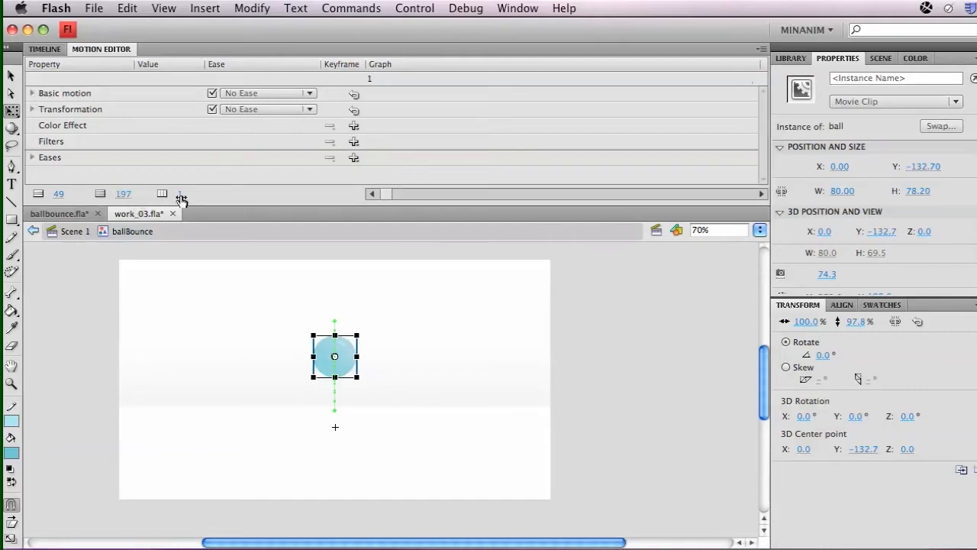
{"action": "left_click_drag", "start_coordinate": [181, 200], "coordinate": [302, 198]}
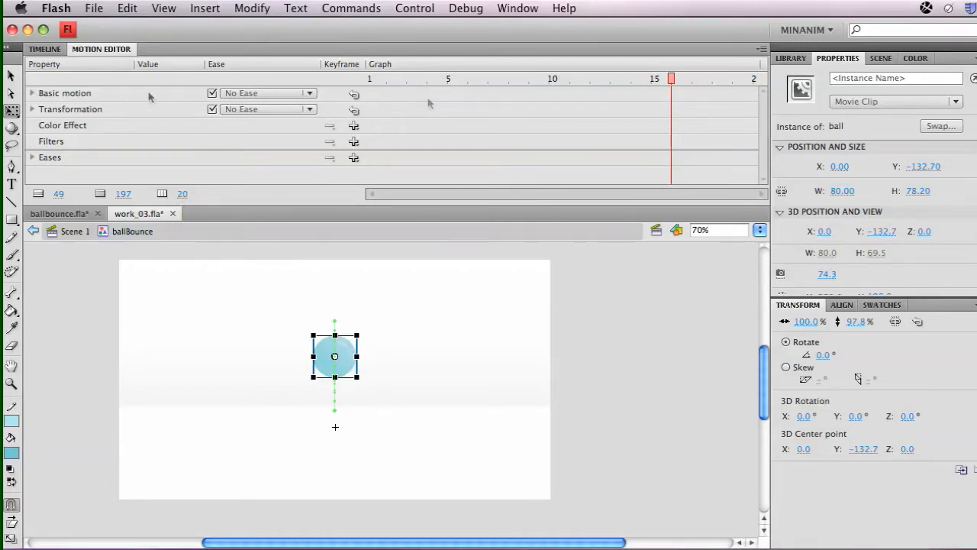
- Expand the Basic motion properties in a taller editor and preview the ball's Y movement across frames 1 to 20
{"action": "left_click", "coordinate": [32, 93]}
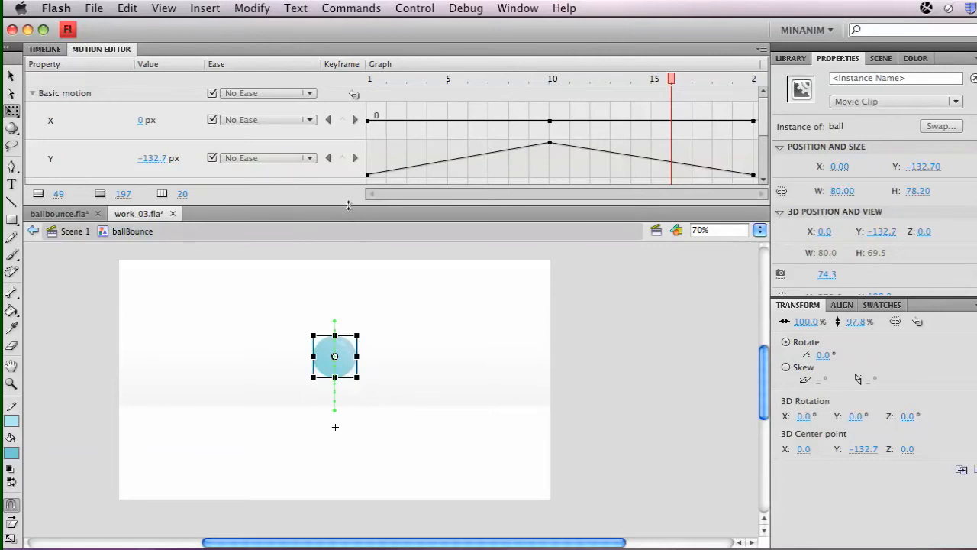
{"action": "left_click_drag", "start_coordinate": [348, 205], "coordinate": [340, 336]}
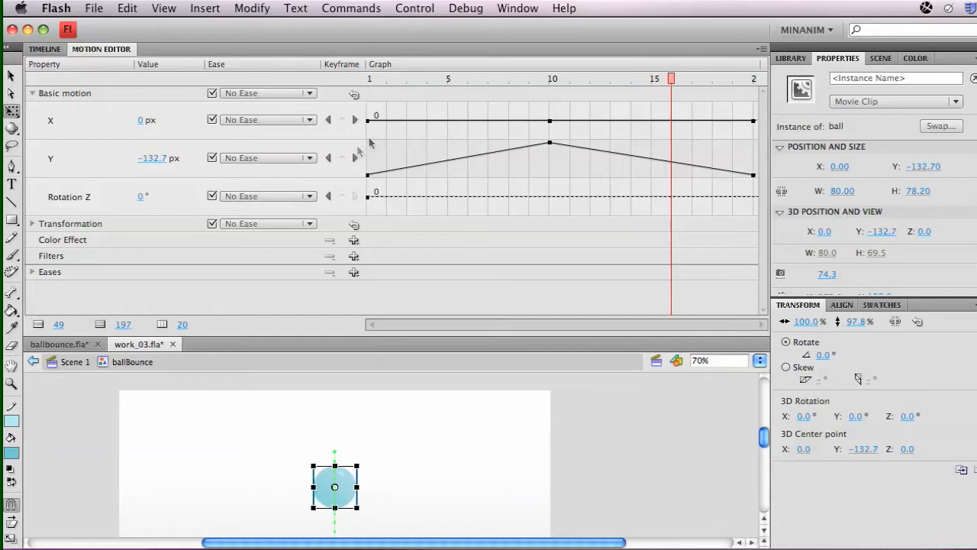
{"action": "left_click_drag", "start_coordinate": [458, 79], "coordinate": [339, 67]}
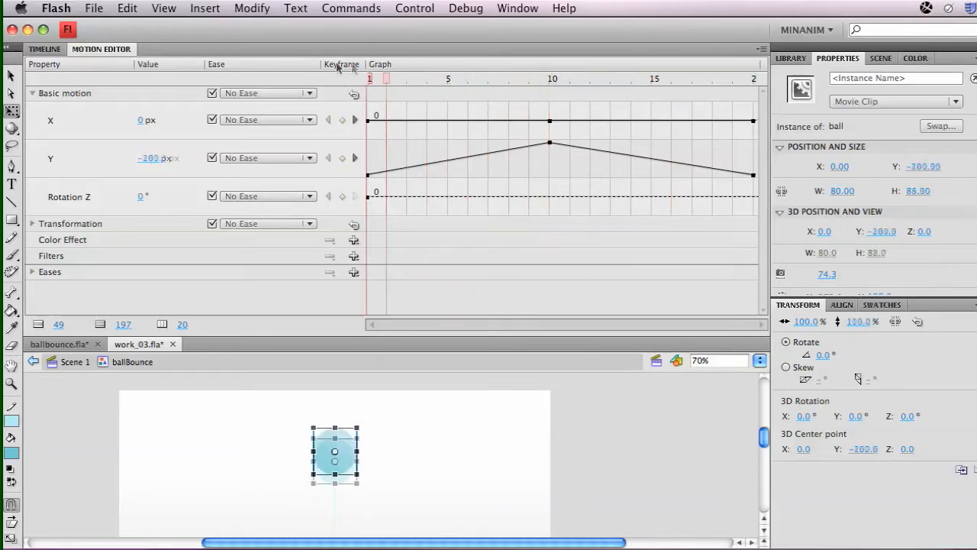
{"action": "left_click", "coordinate": [447, 79]}
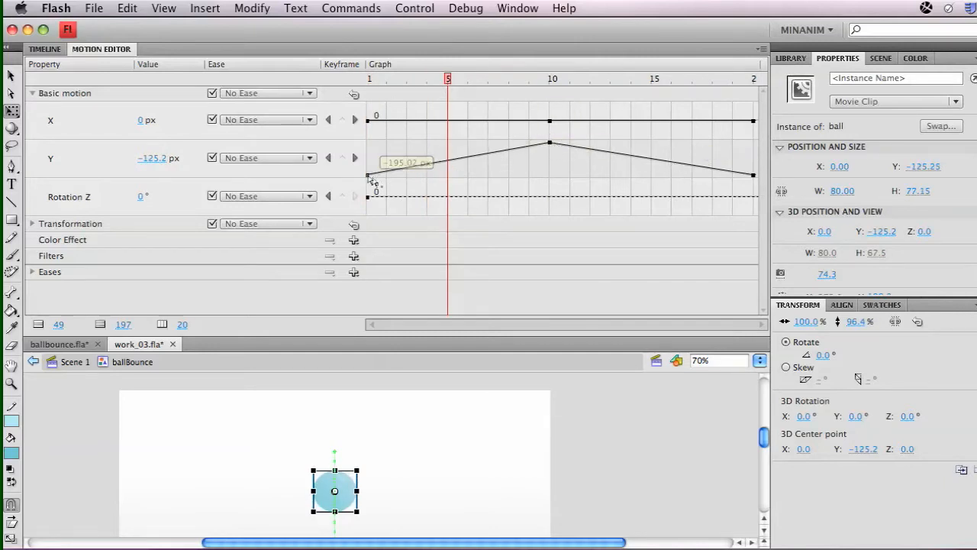
{"action": "left_click_drag", "start_coordinate": [448, 80], "coordinate": [550, 99]}
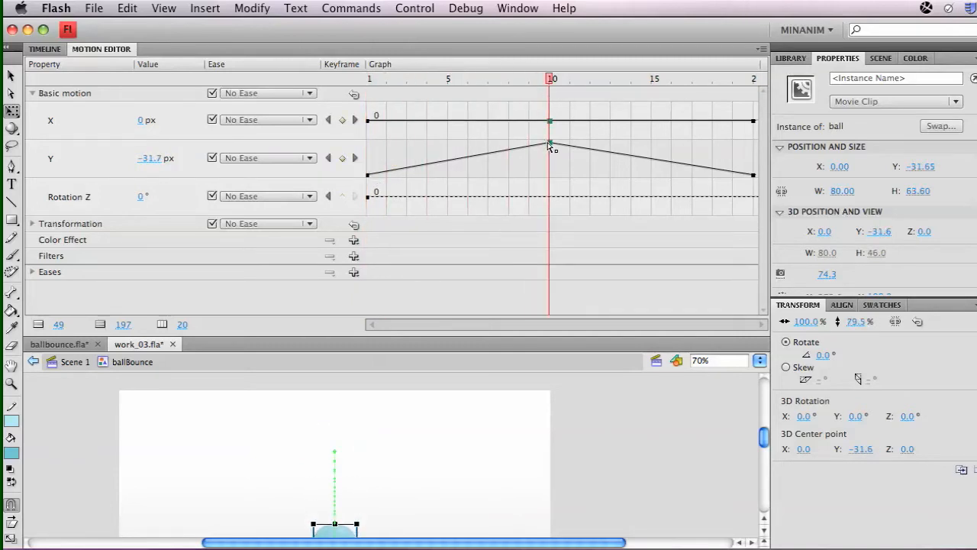
{"action": "scroll", "coordinate": [399, 467], "scroll_direction": "down", "scroll_amount": 2}
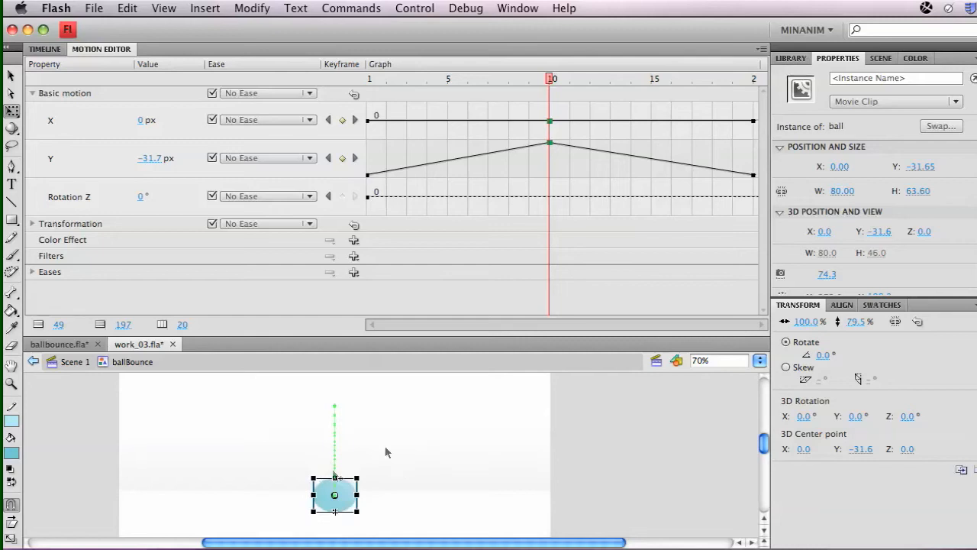
{"action": "left_click_drag", "start_coordinate": [552, 81], "coordinate": [753, 80]}
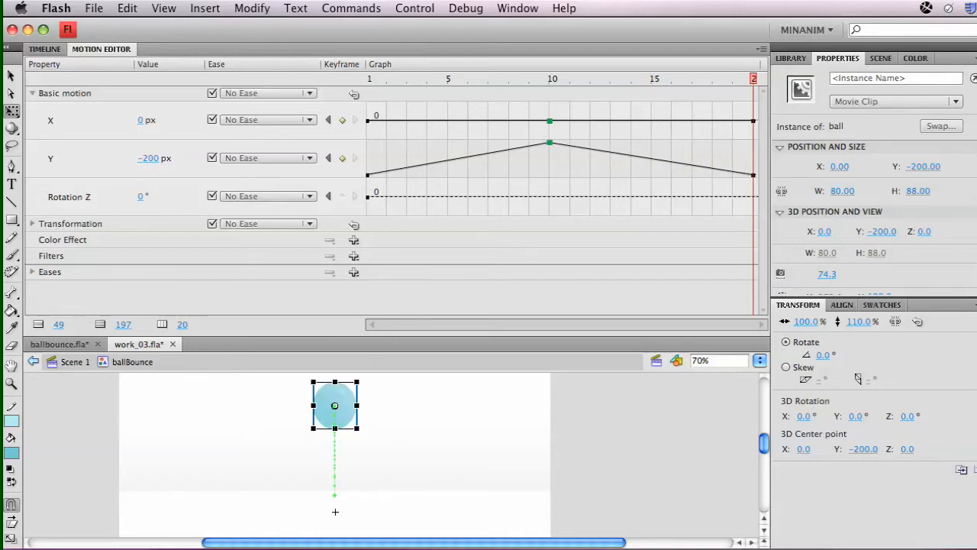
{"action": "key", "text": "super+Return"}
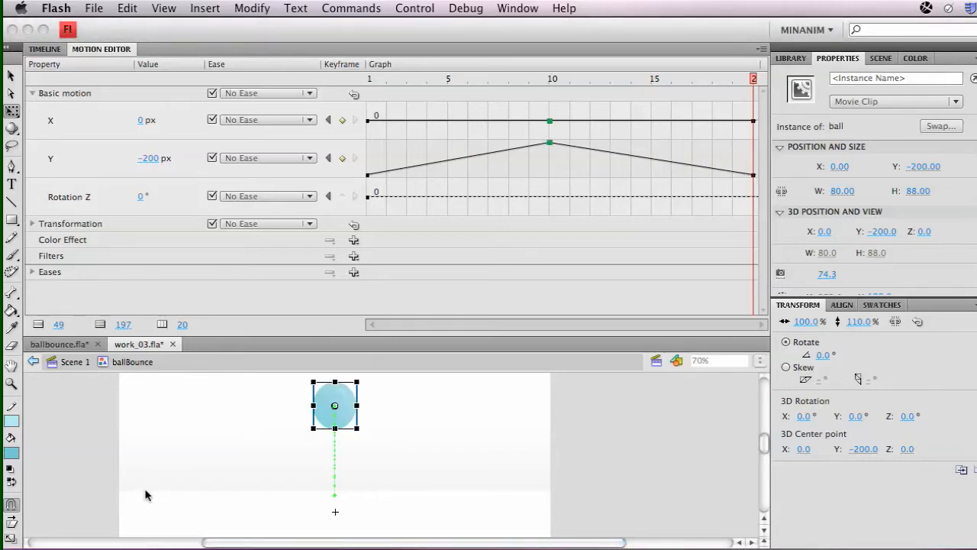
- Collapse Basic motion, expand Eases, and add a Custom ease to the ball's tween
{"action": "left_click", "coordinate": [32, 93]}
{"action": "left_click", "coordinate": [33, 93]}
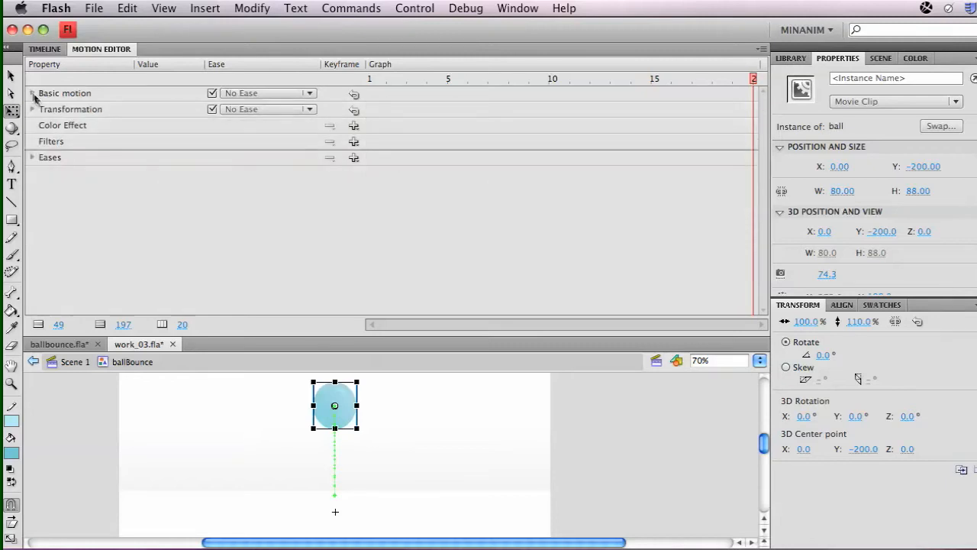
{"action": "left_click", "coordinate": [32, 158]}
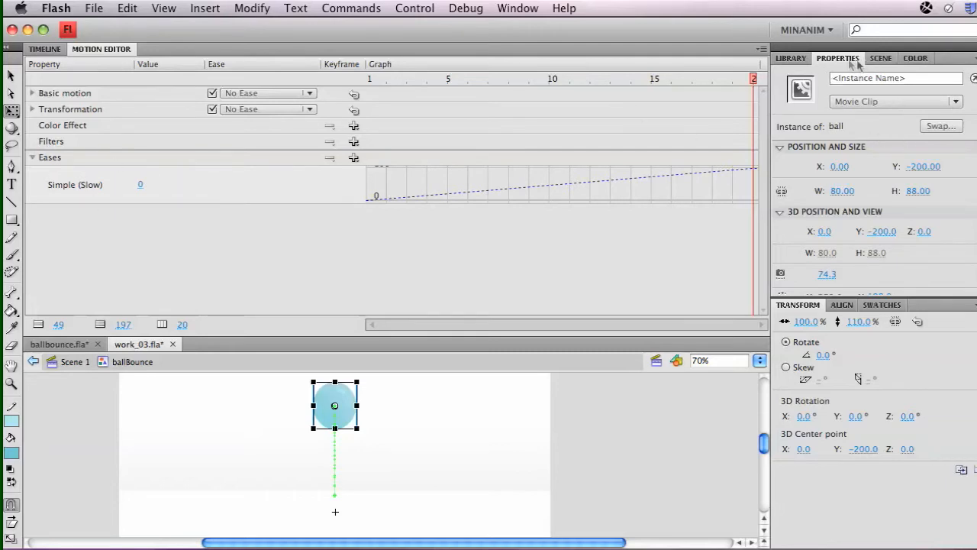
{"action": "mouse_move", "coordinate": [604, 187]}
{"action": "left_click", "coordinate": [354, 158]}
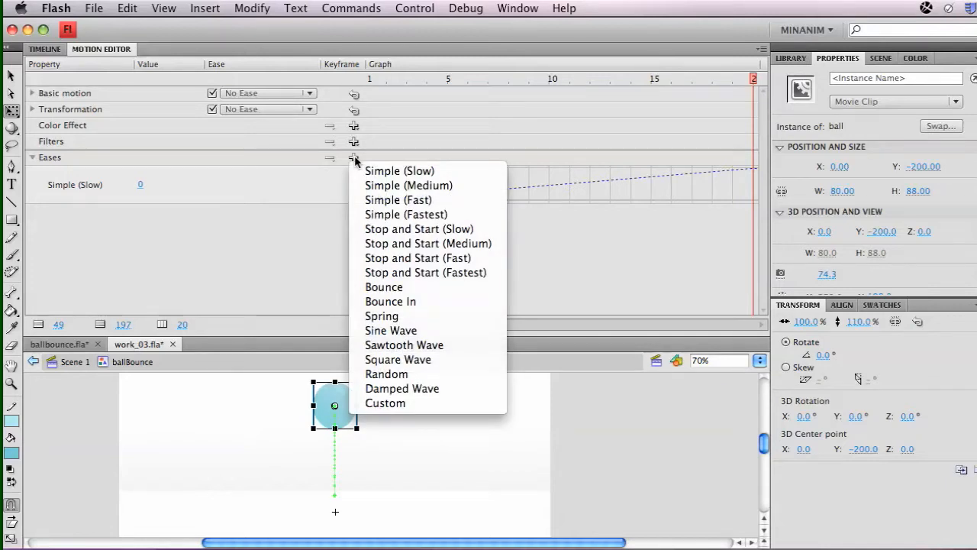
{"action": "left_click", "coordinate": [340, 167]}
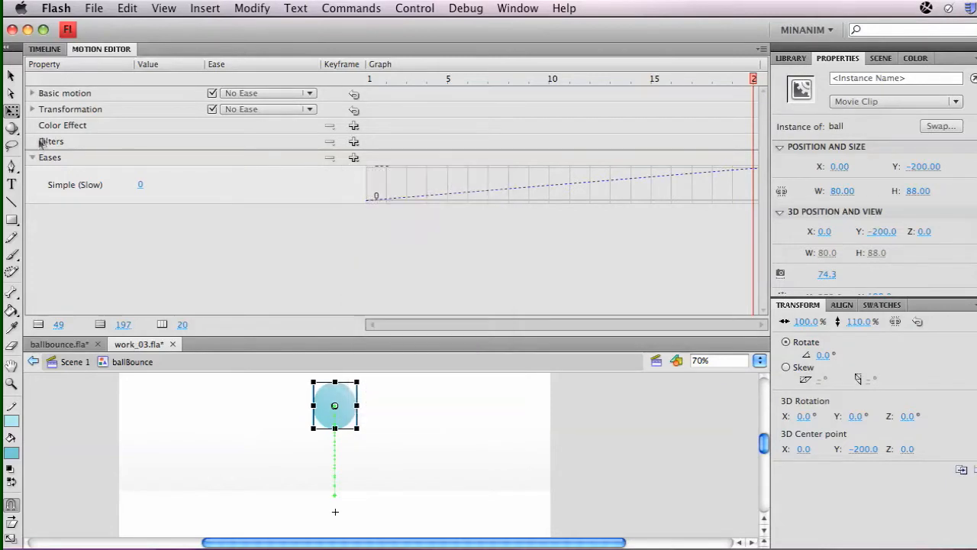
{"action": "left_click", "coordinate": [354, 158]}
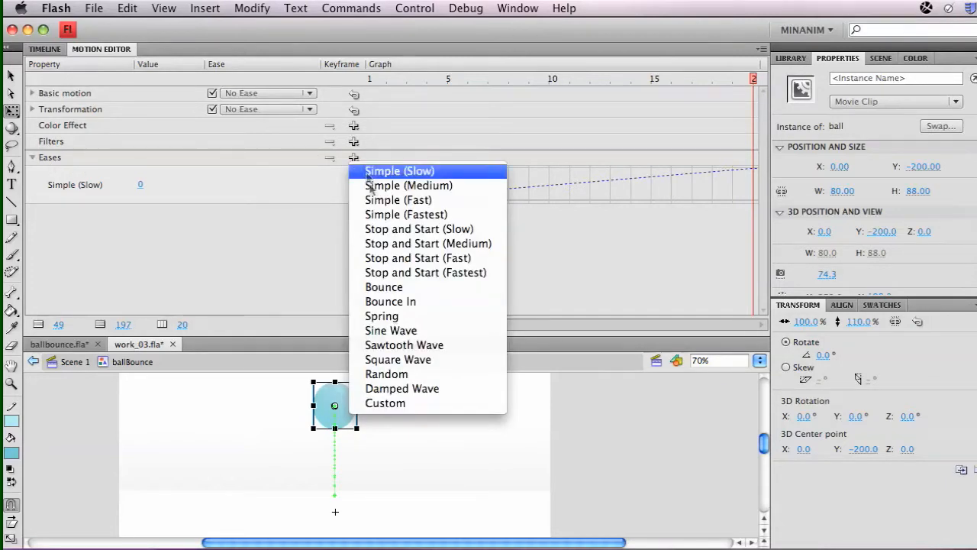
{"action": "left_click", "coordinate": [419, 404]}
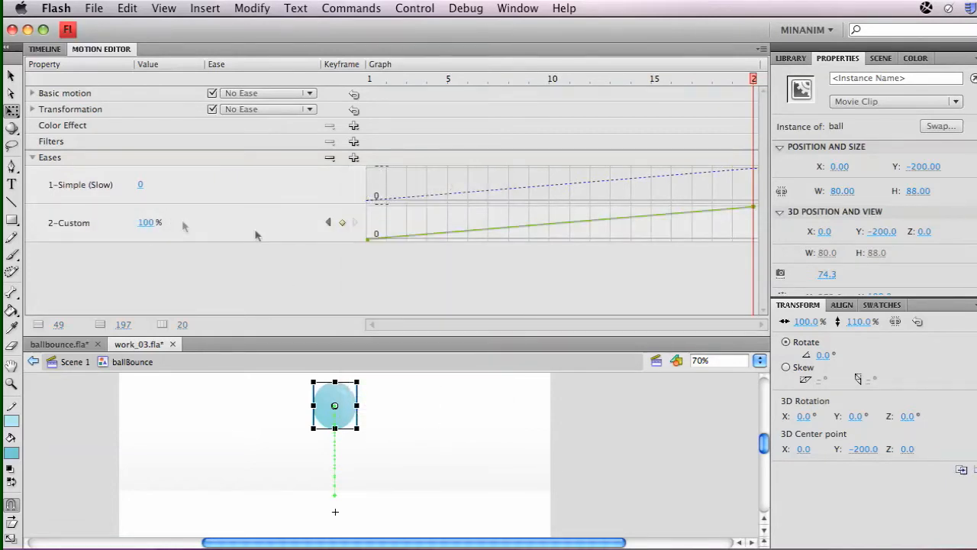
- Expand the Custom ease graph and set the expanded graph height to 161
{"action": "left_click", "coordinate": [222, 224]}
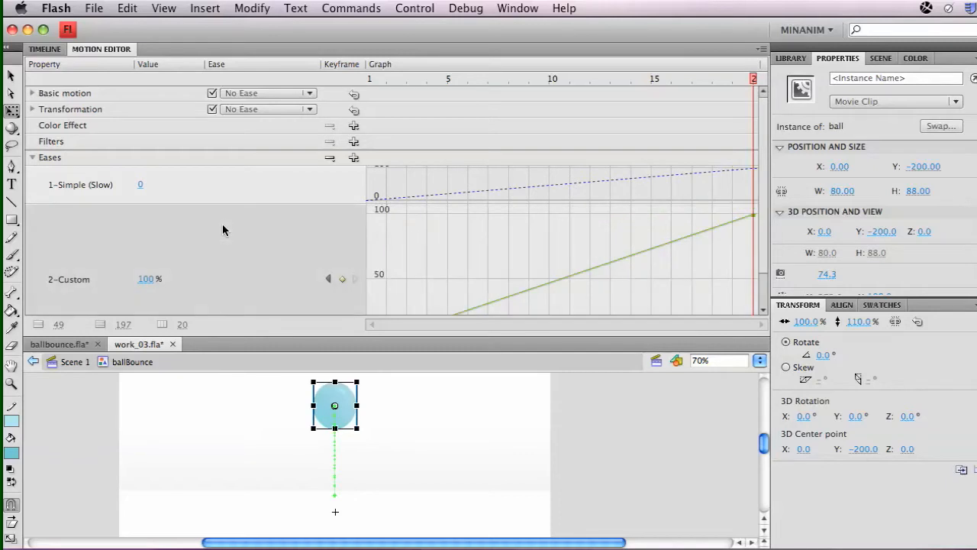
{"action": "scroll", "coordinate": [767, 248], "scroll_direction": "down", "scroll_amount": 3}
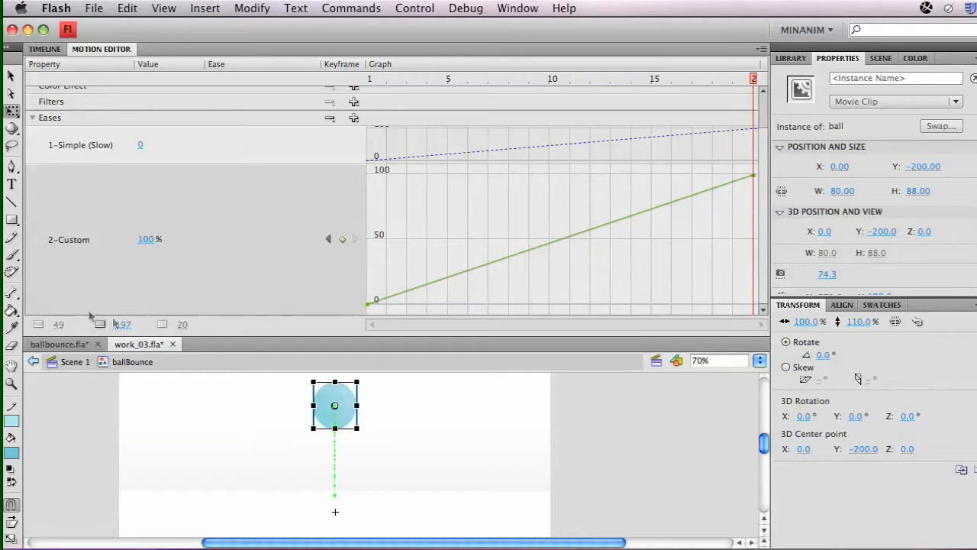
{"action": "left_click_drag", "start_coordinate": [121, 324], "coordinate": [116, 330]}
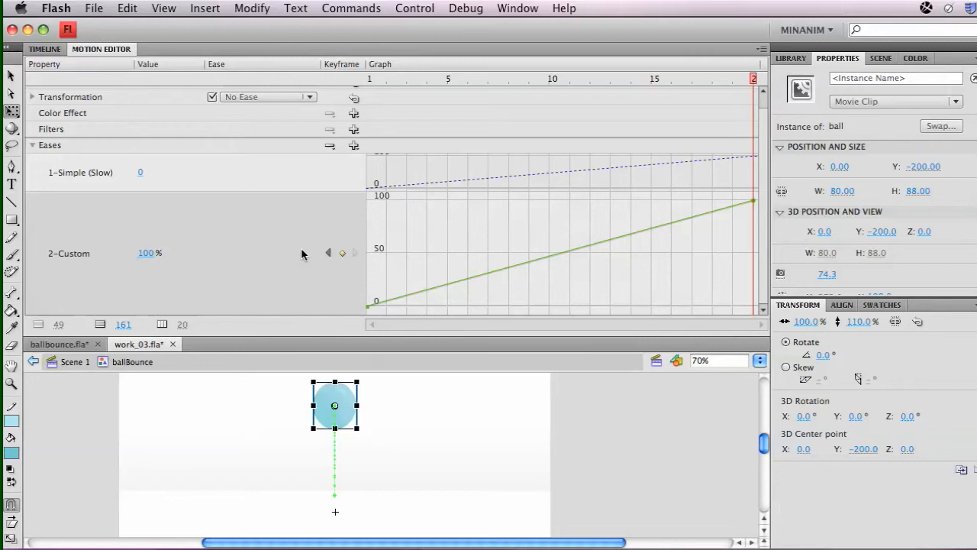
{"action": "left_click", "coordinate": [58, 324]}
{"action": "scroll", "coordinate": [248, 274], "scroll_direction": "up", "scroll_amount": 1}
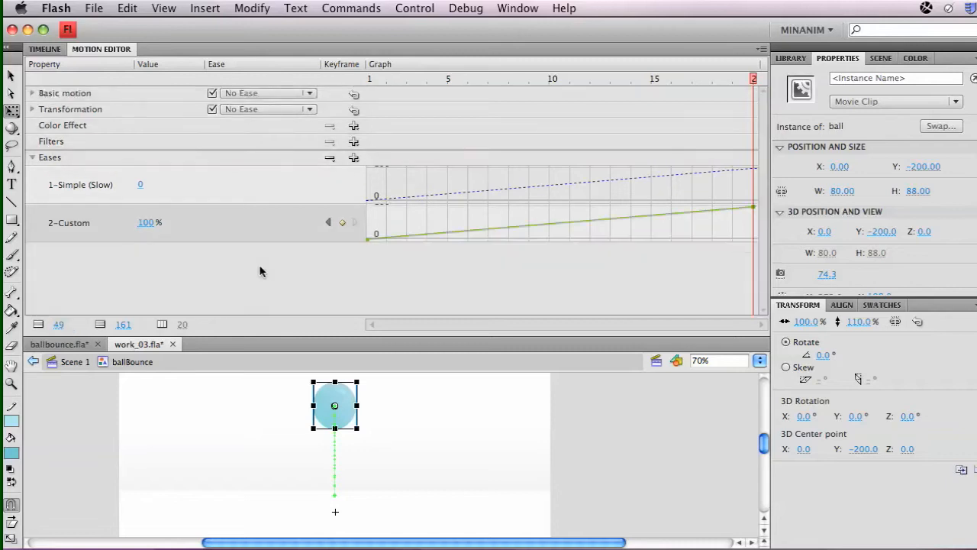
{"action": "scroll", "coordinate": [262, 276], "scroll_direction": "down", "scroll_amount": 1}
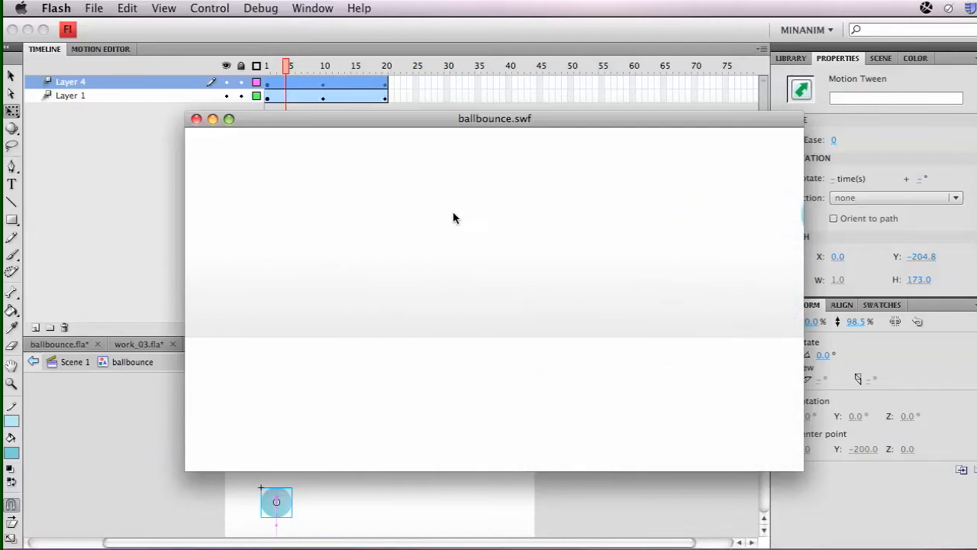
- Close the ballbounce.swf preview and add a keyframe at frame 10 on the ball's Custom ease curve
{"action": "key", "text": "super+w"}
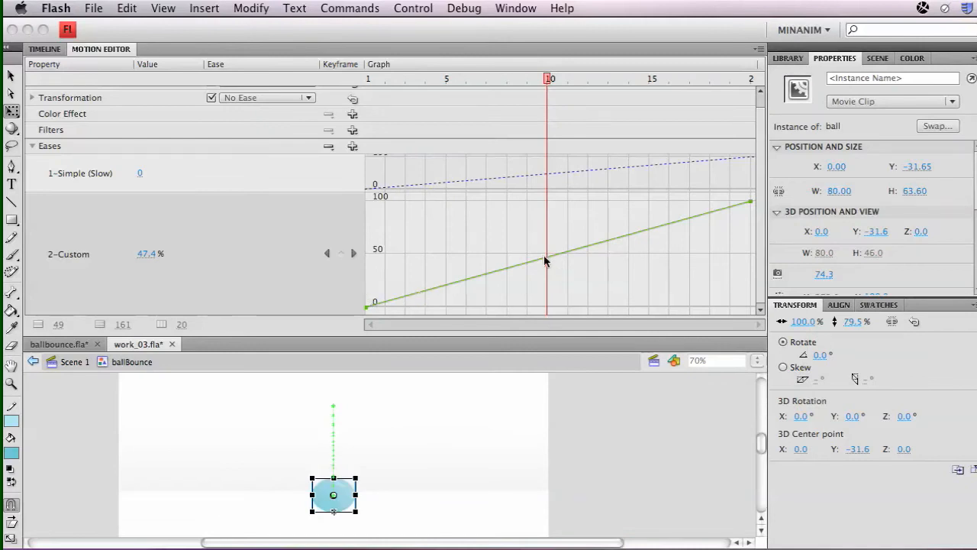
{"action": "left_click", "coordinate": [545, 261]}
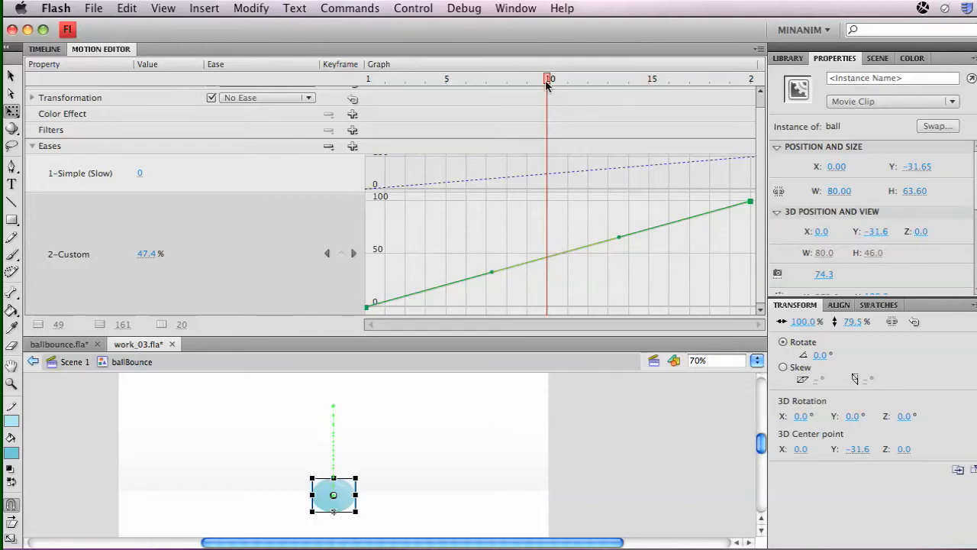
{"action": "mouse_move", "coordinate": [546, 79]}
{"action": "left_mouse_down"}
{"action": "mouse_move", "coordinate": [369, 79]}
{"action": "mouse_move", "coordinate": [546, 79]}
{"action": "left_mouse_up"}
{"action": "mouse_move", "coordinate": [559, 259]}
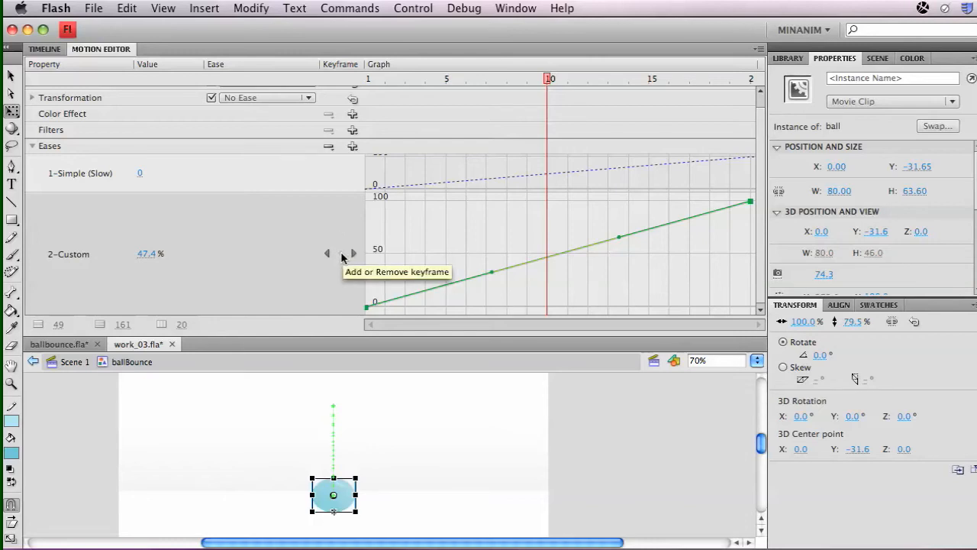
{"action": "mouse_move", "coordinate": [547, 79]}
{"action": "left_mouse_down"}
{"action": "mouse_move", "coordinate": [368, 79]}
{"action": "mouse_move", "coordinate": [547, 79]}
{"action": "left_mouse_up"}
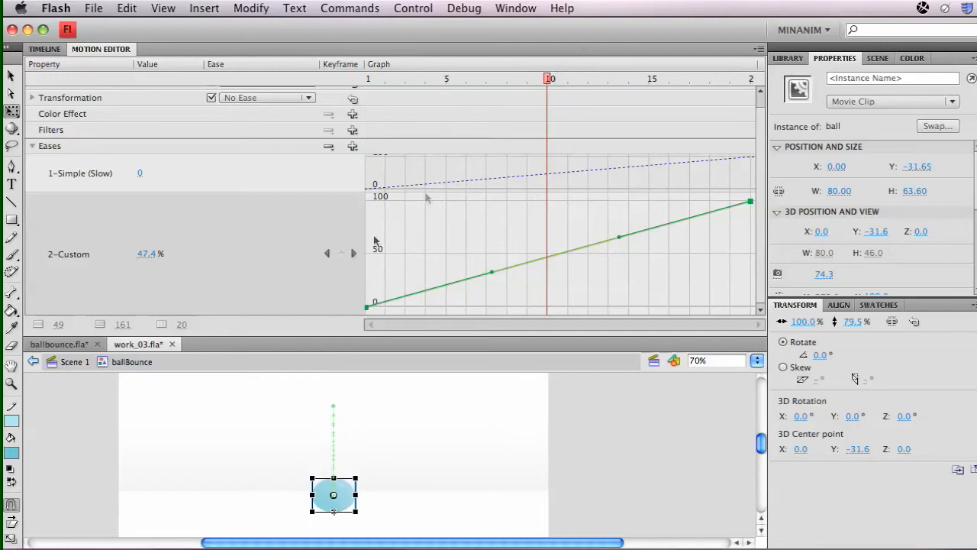
{"action": "left_click", "coordinate": [341, 255]}
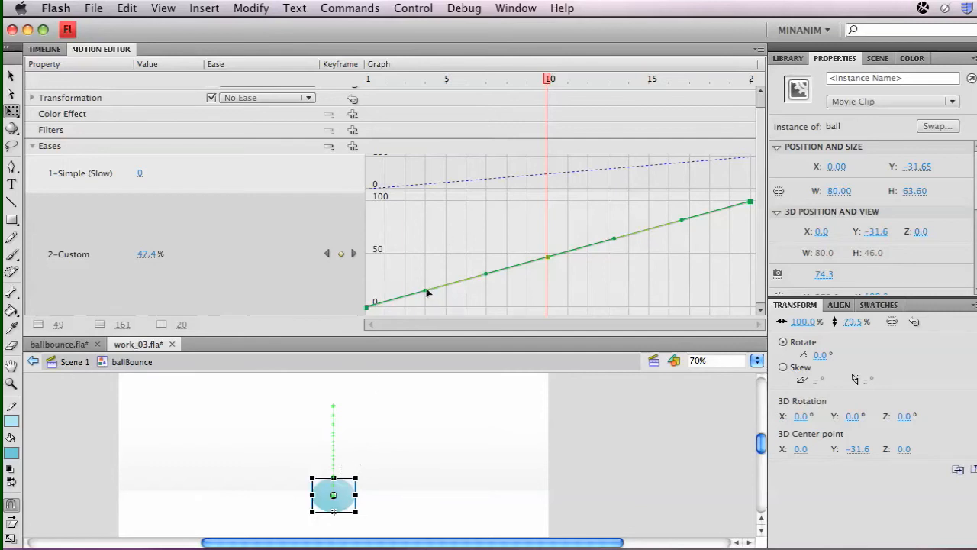
- Flatten the Custom ease curve at frames 1 and 10 by levelling the keyframes' Bezier handles
{"action": "left_click_drag", "start_coordinate": [426, 292], "coordinate": [486, 307]}
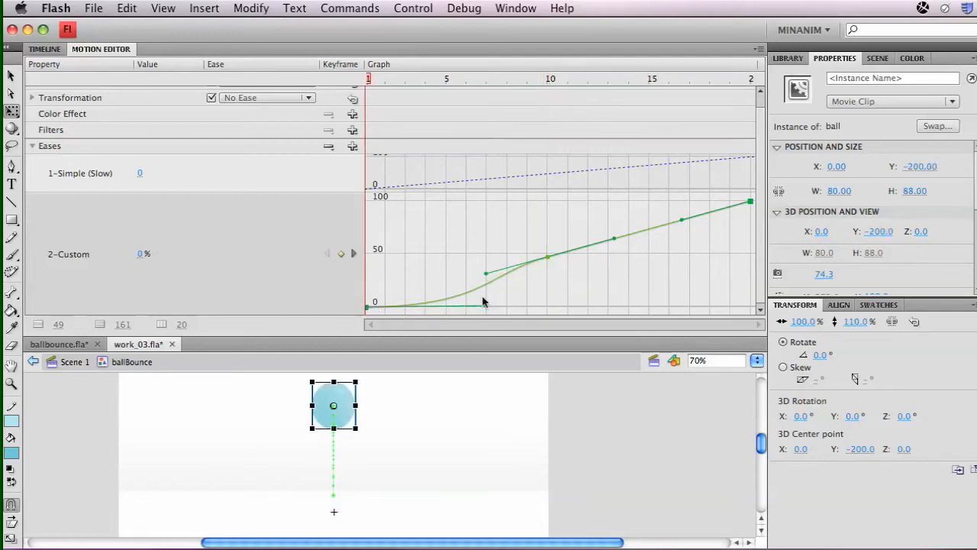
{"action": "left_click_drag", "start_coordinate": [487, 273], "coordinate": [507, 261]}
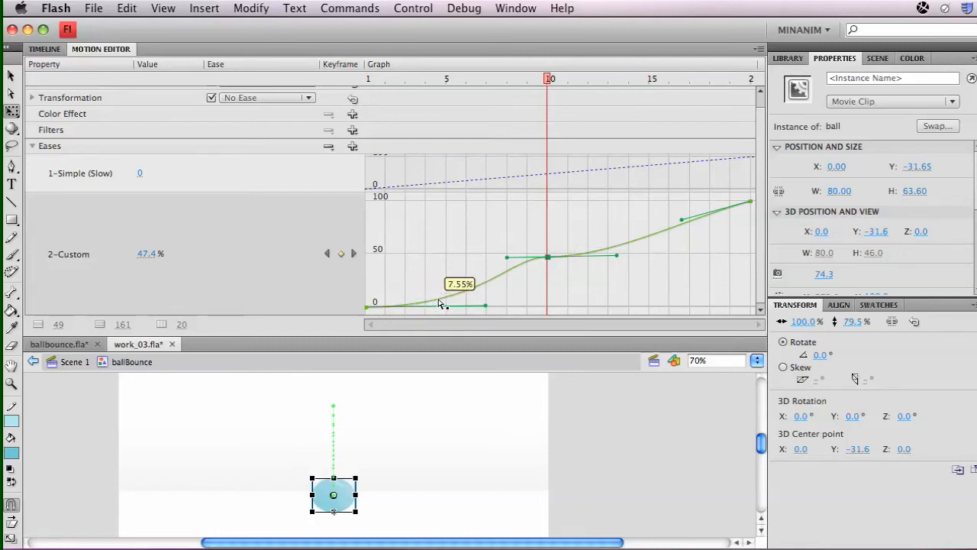
- Scrub from frame 1 through frames 5 and 8 to frame 10 to compare the ball's movement with the Custom ease curve
{"action": "left_click_drag", "start_coordinate": [551, 79], "coordinate": [361, 98]}
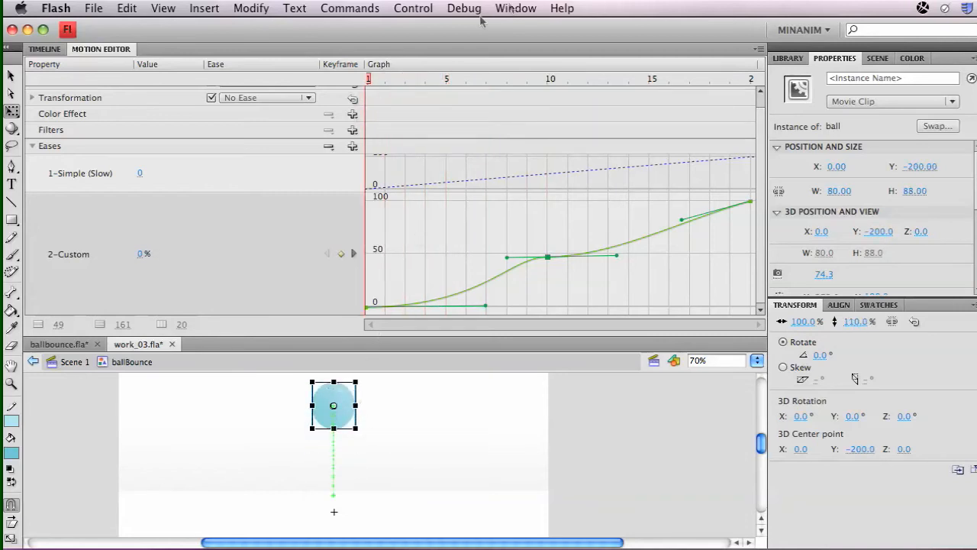
{"action": "left_click_drag", "start_coordinate": [374, 90], "coordinate": [347, 82]}
{"action": "mouse_move", "coordinate": [367, 83]}
{"action": "left_mouse_down"}
{"action": "mouse_move", "coordinate": [384, 86]}
{"action": "mouse_move", "coordinate": [367, 84]}
{"action": "left_mouse_up"}
{"action": "left_click_drag", "start_coordinate": [368, 82], "coordinate": [448, 89]}
{"action": "mouse_move", "coordinate": [447, 302]}
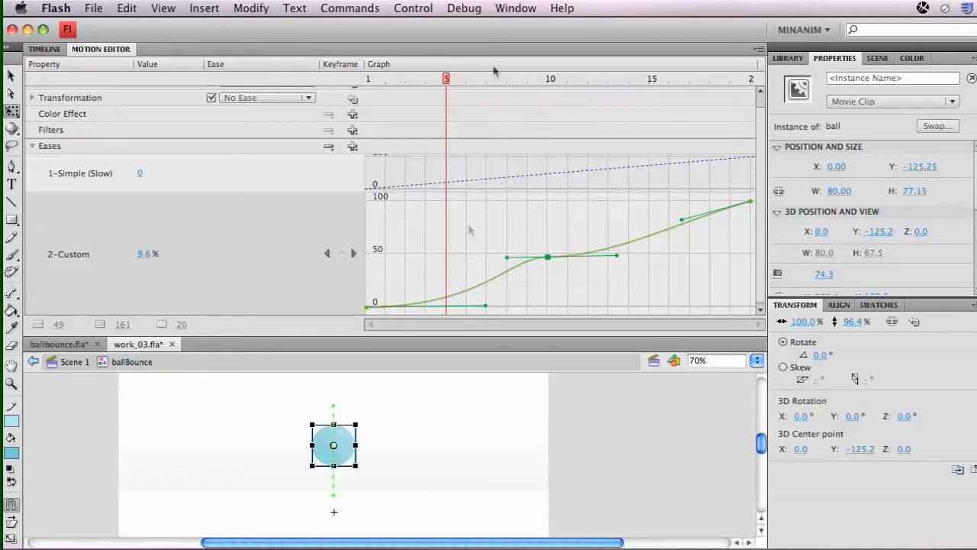
{"action": "left_click_drag", "start_coordinate": [451, 82], "coordinate": [501, 86]}
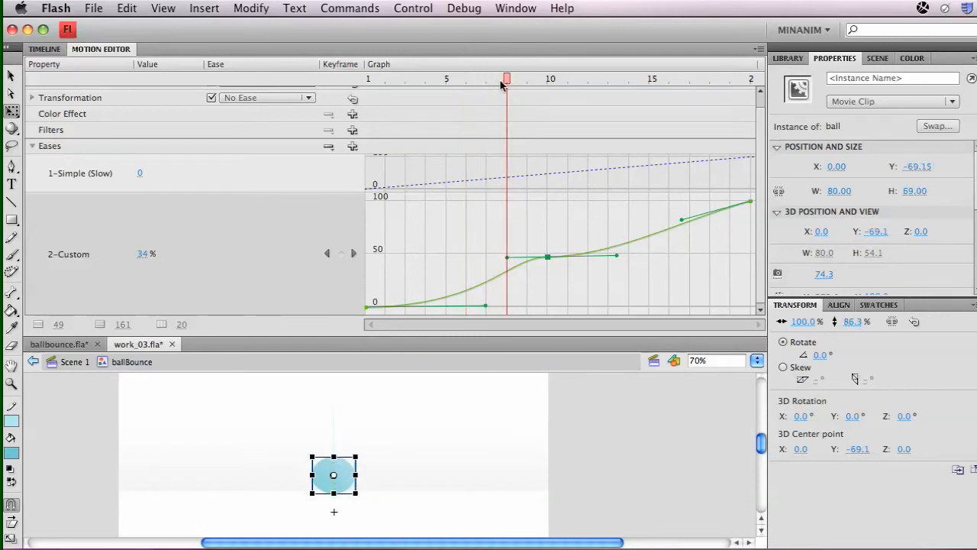
{"action": "left_click_drag", "start_coordinate": [501, 85], "coordinate": [548, 86]}
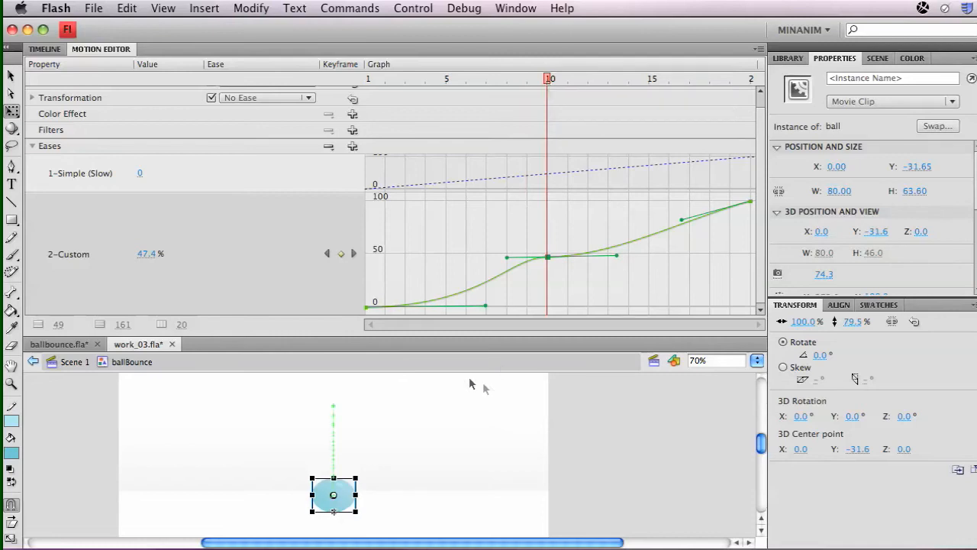
- Shorten the Custom curve's outgoing handle at frame 10 to about frame 12, and level frame 20's handle at 100, extending it to about frame 15
{"action": "left_click_drag", "start_coordinate": [551, 83], "coordinate": [537, 124]}
{"action": "left_click_drag", "start_coordinate": [617, 258], "coordinate": [598, 260]}
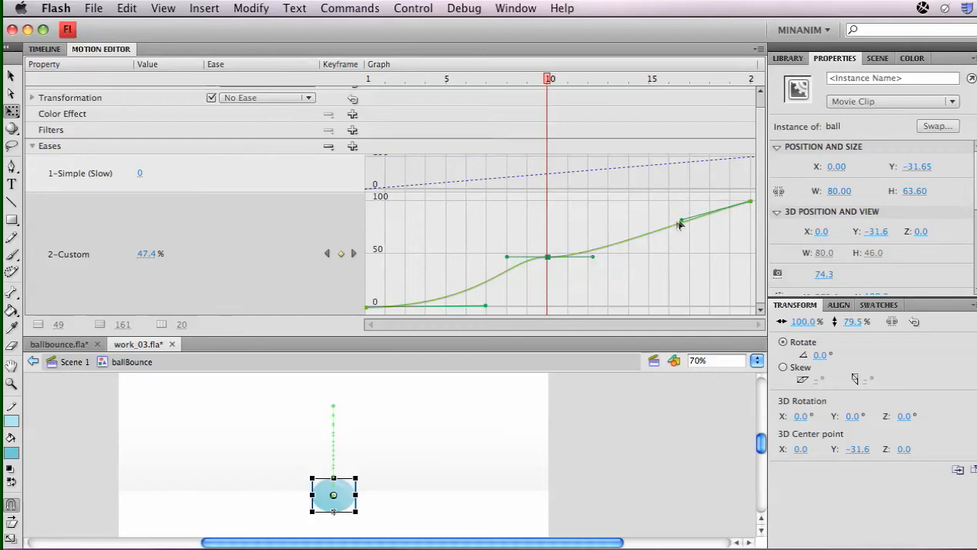
{"action": "left_click_drag", "start_coordinate": [681, 220], "coordinate": [646, 205]}
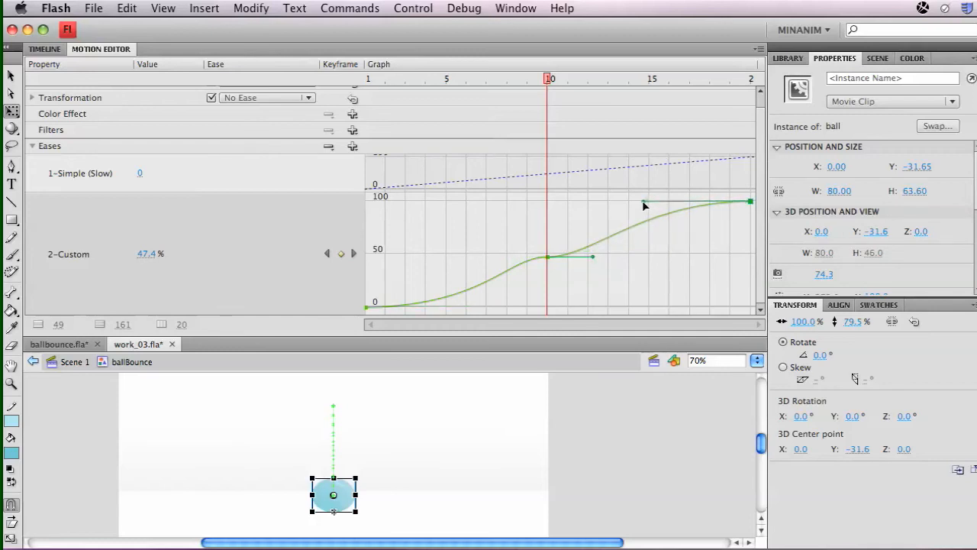
{"action": "left_click", "coordinate": [644, 203]}
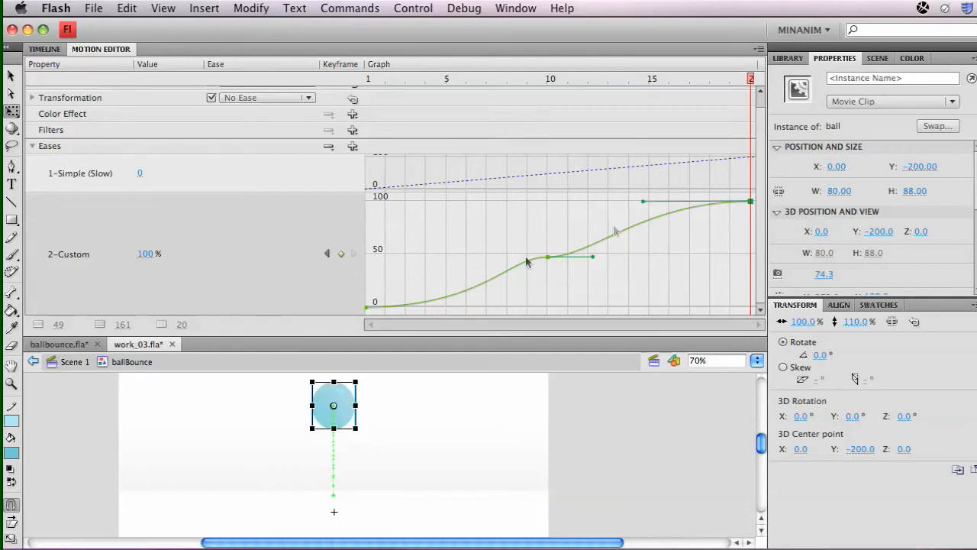
- Scrub from frame 10 to 14, return to frame 10, and scrub to frame 20 to compare the ball's rise with the curve
{"action": "mouse_move", "coordinate": [555, 260]}
{"action": "left_click", "coordinate": [546, 80]}
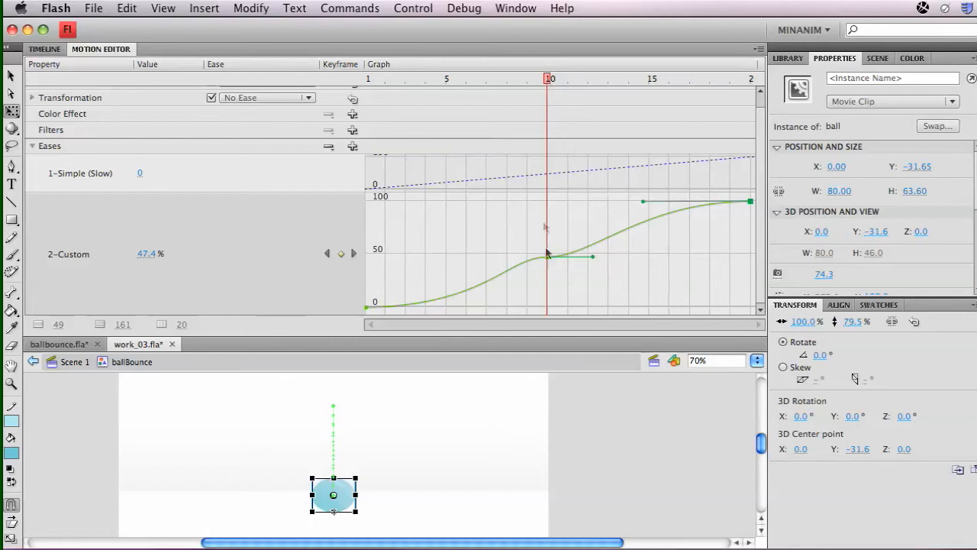
{"action": "left_click_drag", "start_coordinate": [554, 82], "coordinate": [630, 78]}
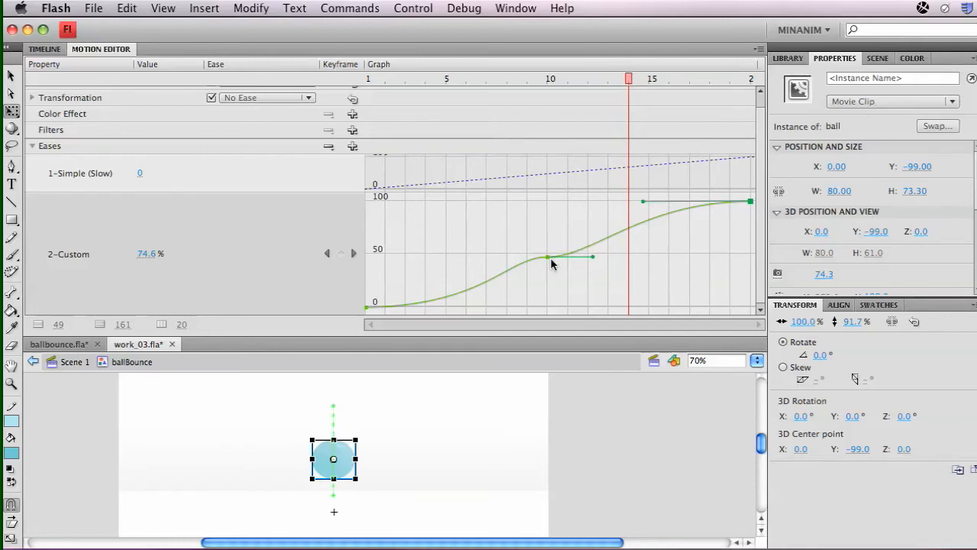
{"action": "left_click", "coordinate": [545, 78]}
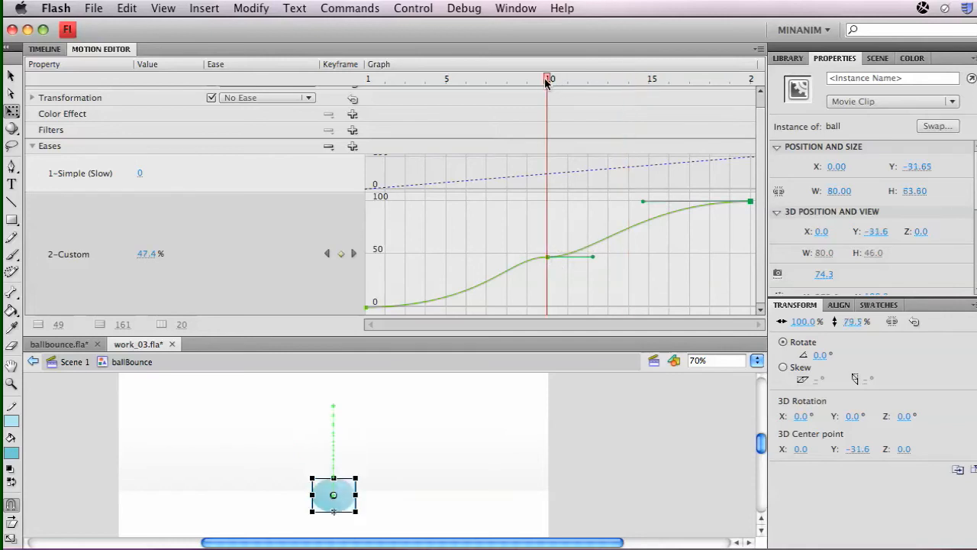
{"action": "left_click_drag", "start_coordinate": [544, 78], "coordinate": [744, 90]}
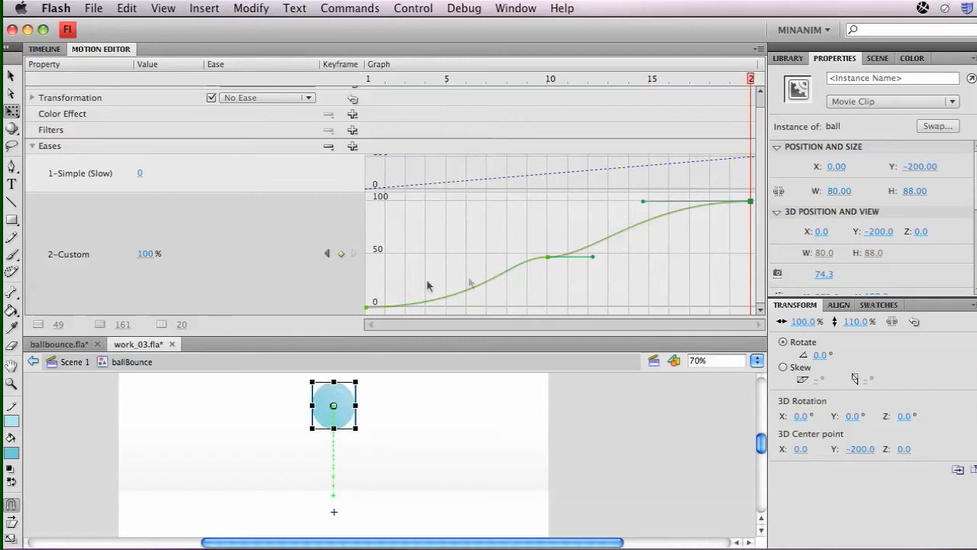
- Expand the ball's Basic motion properties and apply the 2-Custom ease to all of them
{"action": "scroll", "coordinate": [758, 210], "scroll_direction": "up", "scroll_amount": 2}
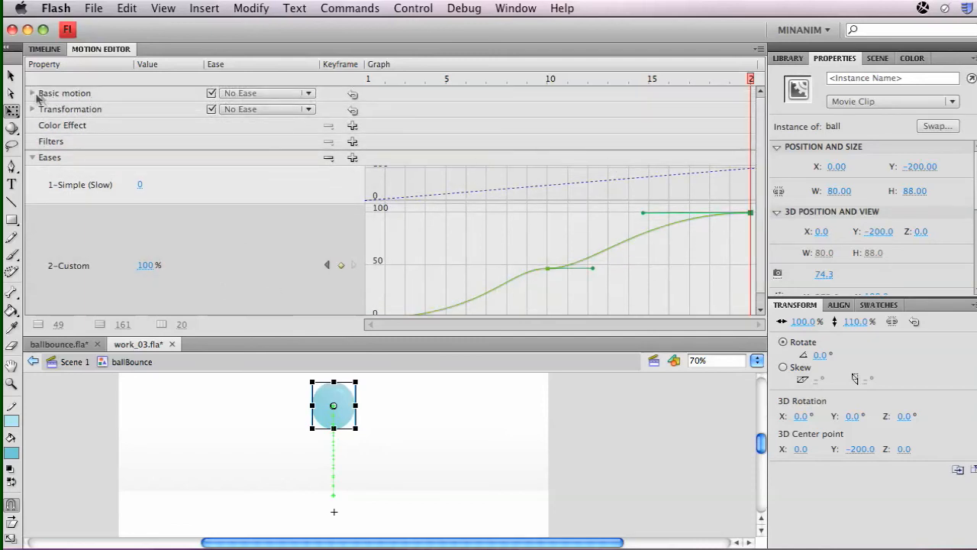
{"action": "left_click", "coordinate": [32, 93]}
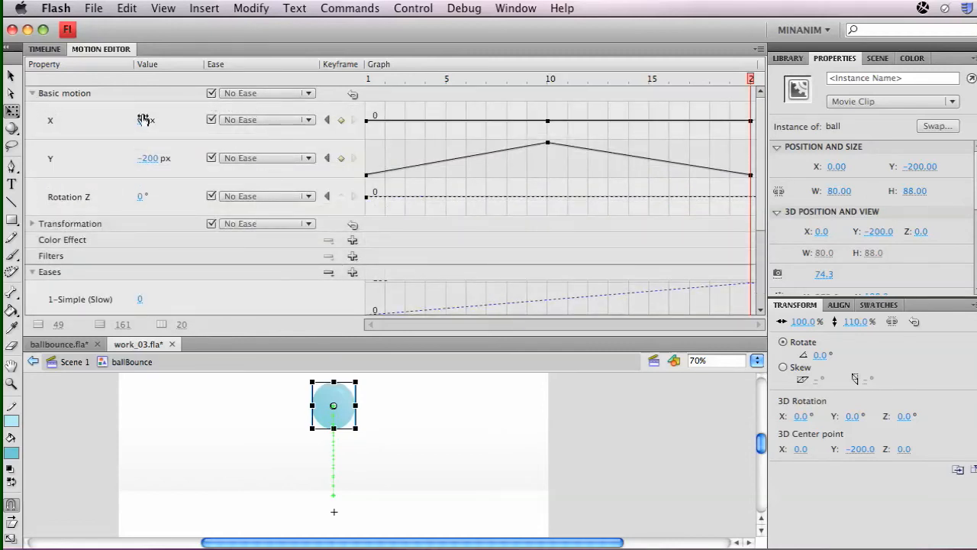
{"action": "left_click", "coordinate": [308, 92]}
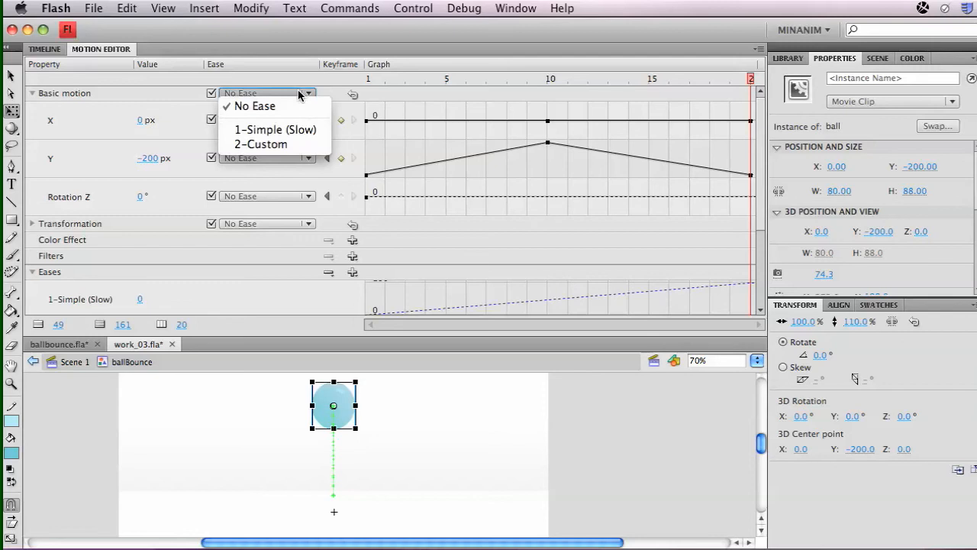
{"action": "left_click", "coordinate": [304, 145]}
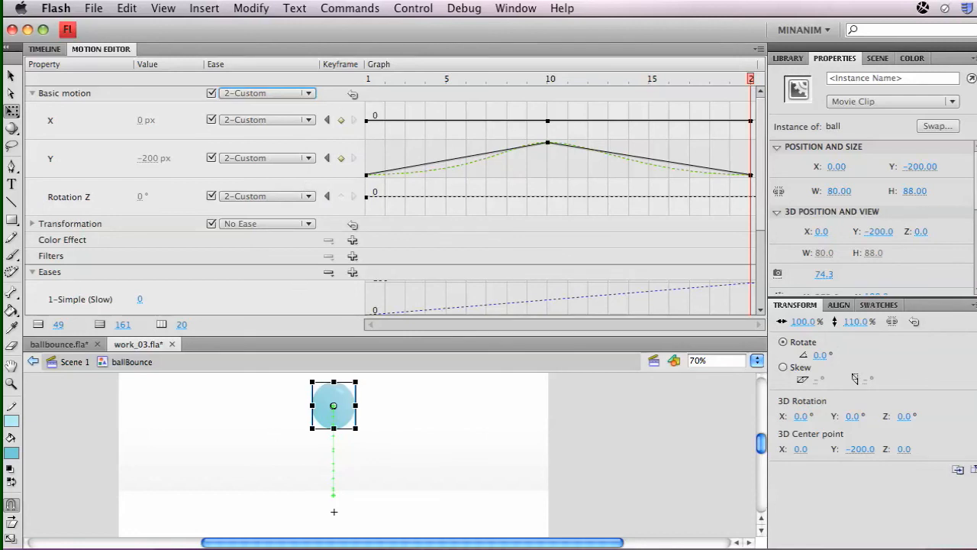
- Test the movie to watch the eased bounce, close the work_03.swf preview and reselect the ball
{"action": "left_click", "coordinate": [207, 424]}
{"action": "key", "text": "super+Return"}
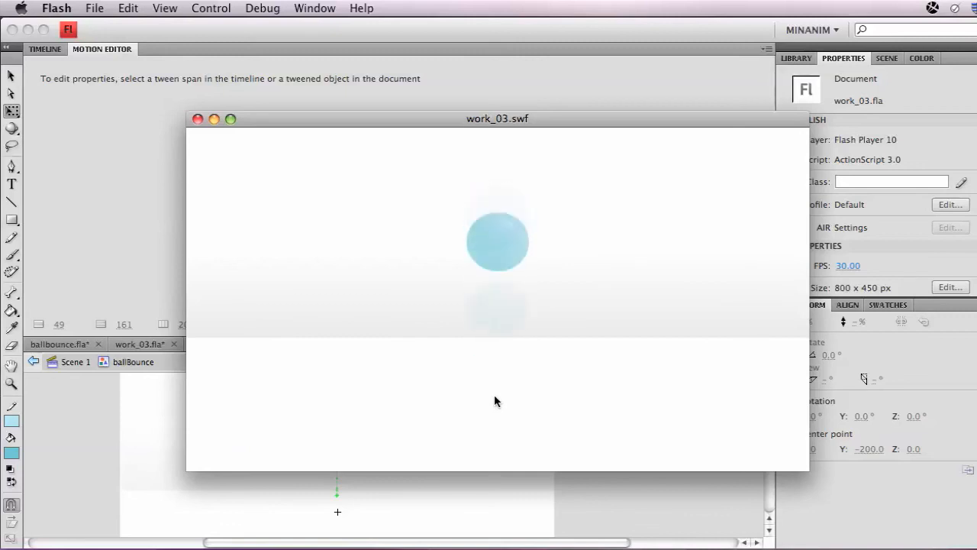
{"action": "left_click", "coordinate": [197, 119]}
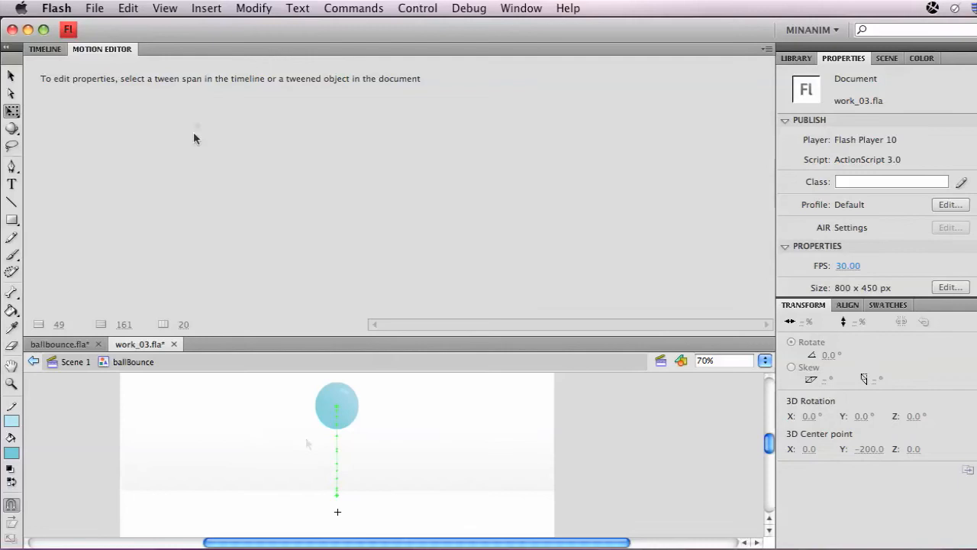
{"action": "left_click", "coordinate": [336, 412]}
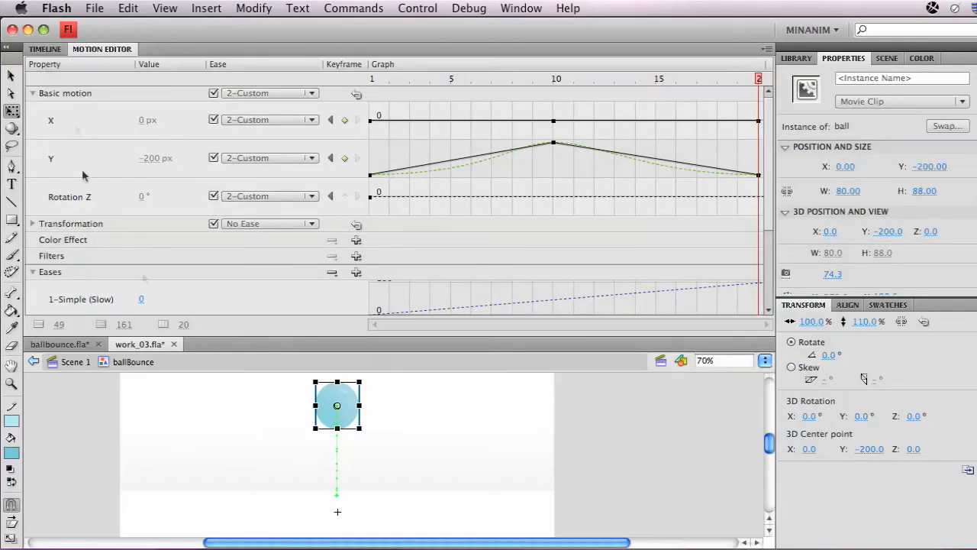
- Return to Scene 1, show the Timeline and reopen the ballBounce symbol for editing
{"action": "left_click", "coordinate": [75, 362]}
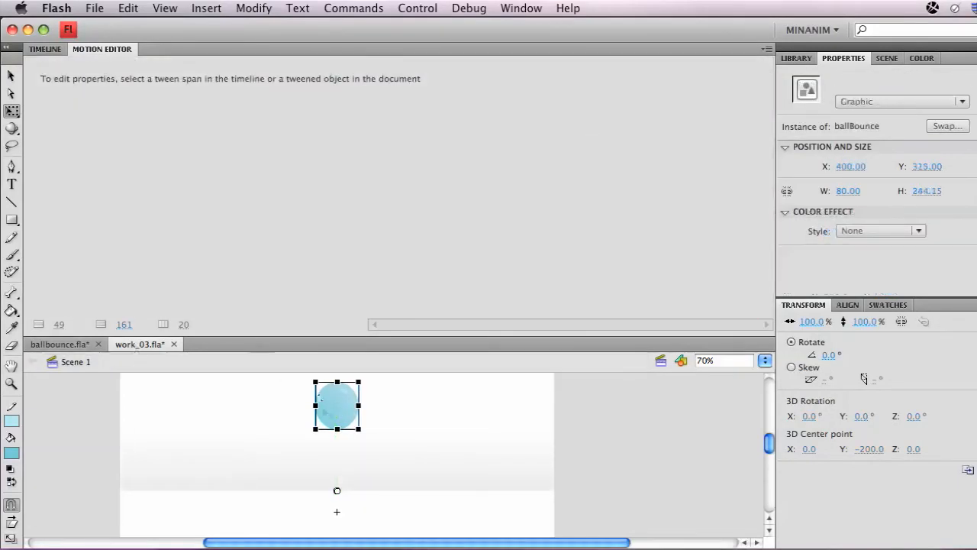
{"action": "left_click", "coordinate": [44, 49]}
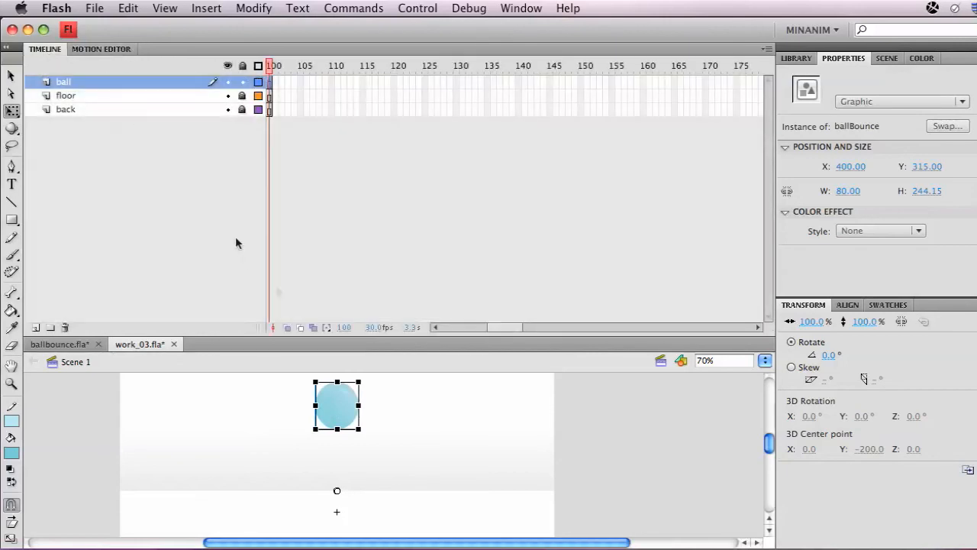
{"action": "double_click", "coordinate": [345, 418]}
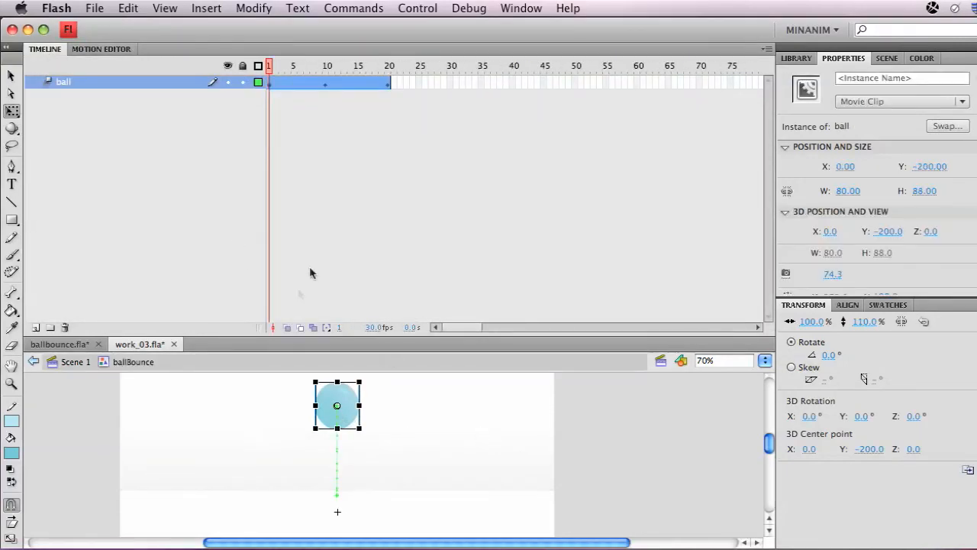
- Add a Blur filter to the ball at frame 1 with Blur X and Blur Y set to 29 px
{"action": "left_click", "coordinate": [430, 416]}
{"action": "key", "text": "z"}
{"action": "left_click_drag", "start_coordinate": [287, 370], "coordinate": [415, 451]}
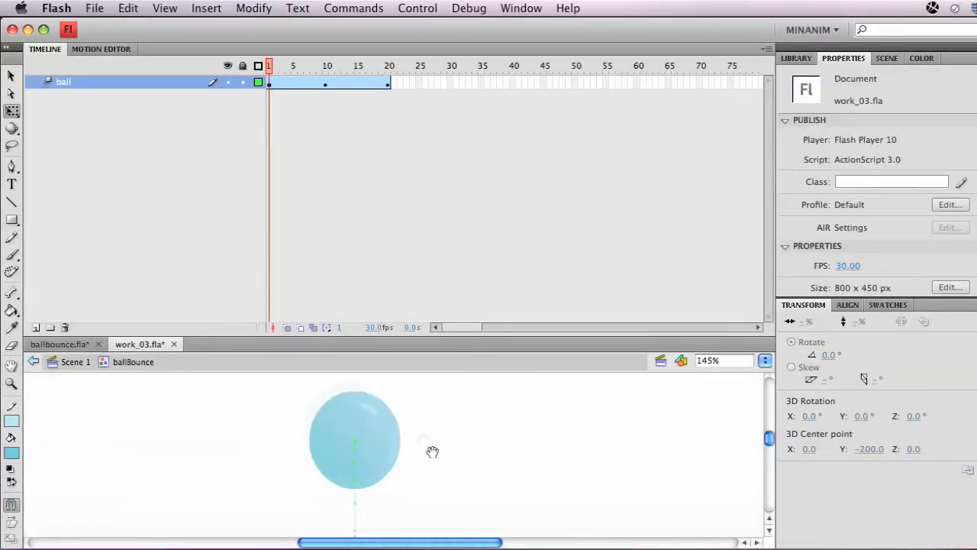
{"action": "left_click", "coordinate": [365, 450]}
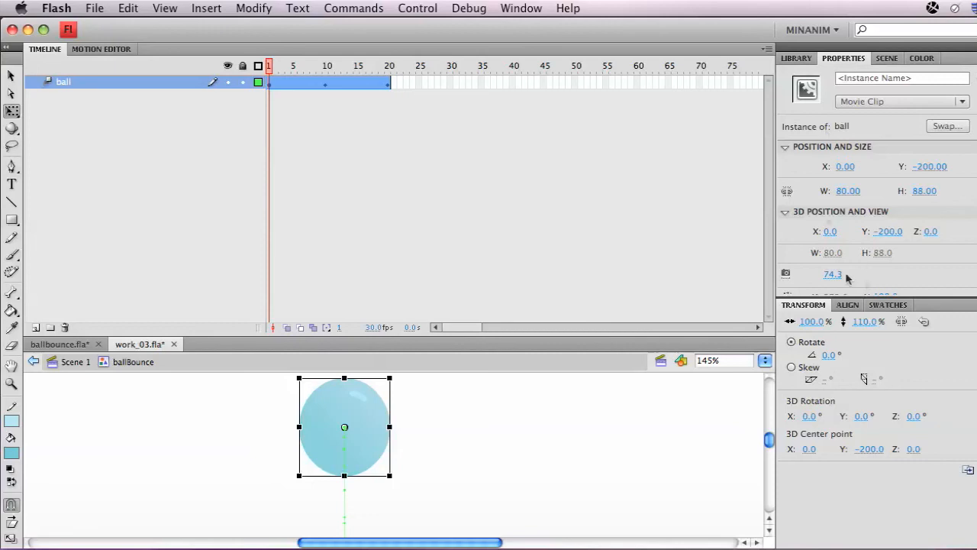
{"action": "left_click", "coordinate": [786, 147]}
{"action": "scroll", "coordinate": [878, 222], "scroll_direction": "down", "scroll_amount": 4}
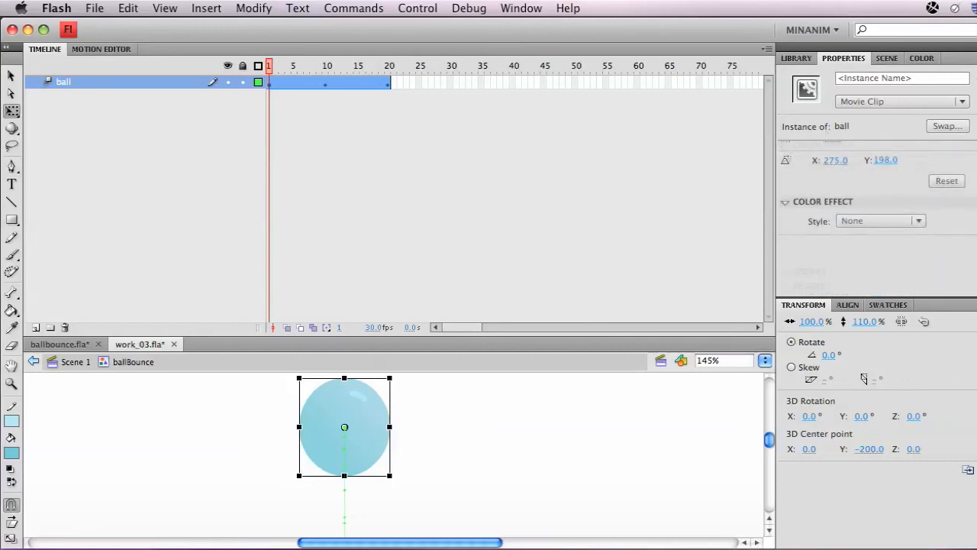
{"action": "left_click", "coordinate": [788, 287]}
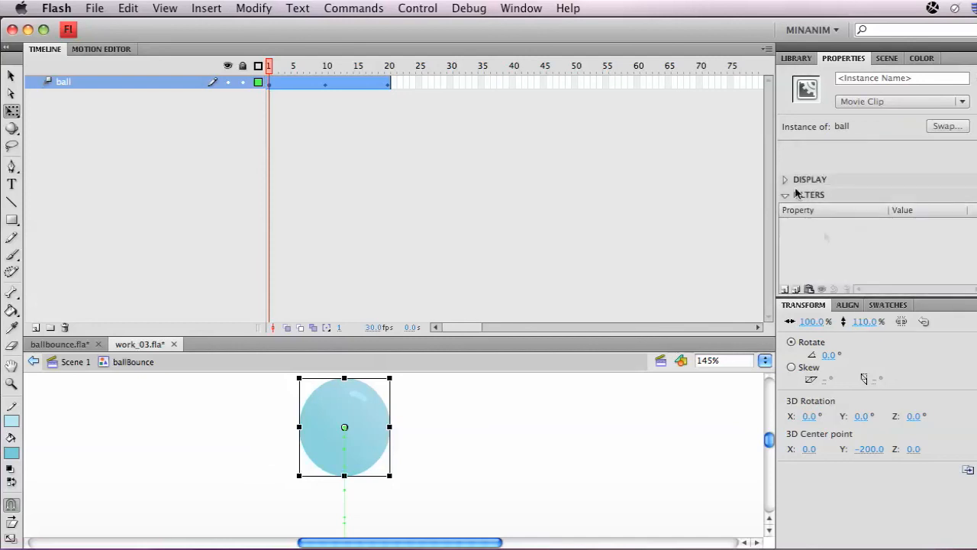
{"action": "left_click", "coordinate": [784, 290]}
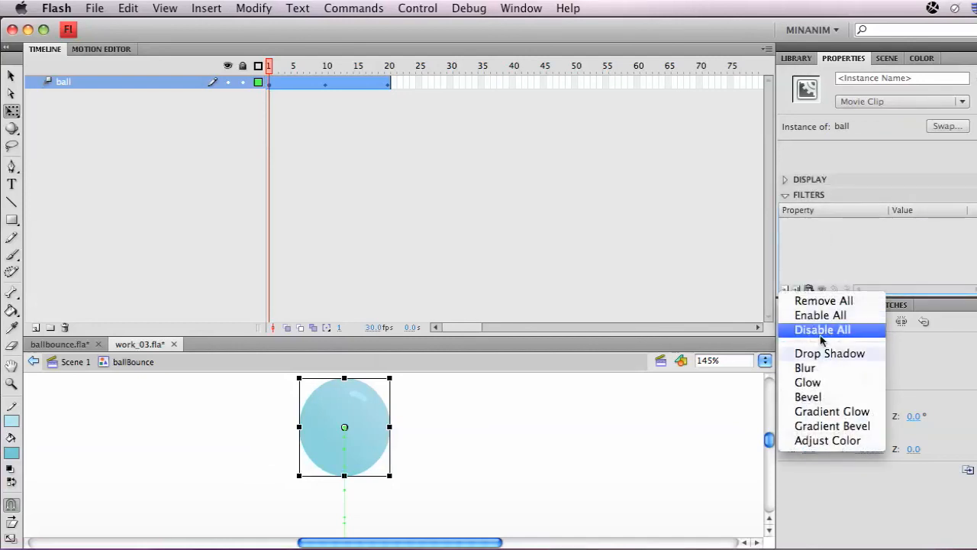
{"action": "left_click", "coordinate": [814, 369]}
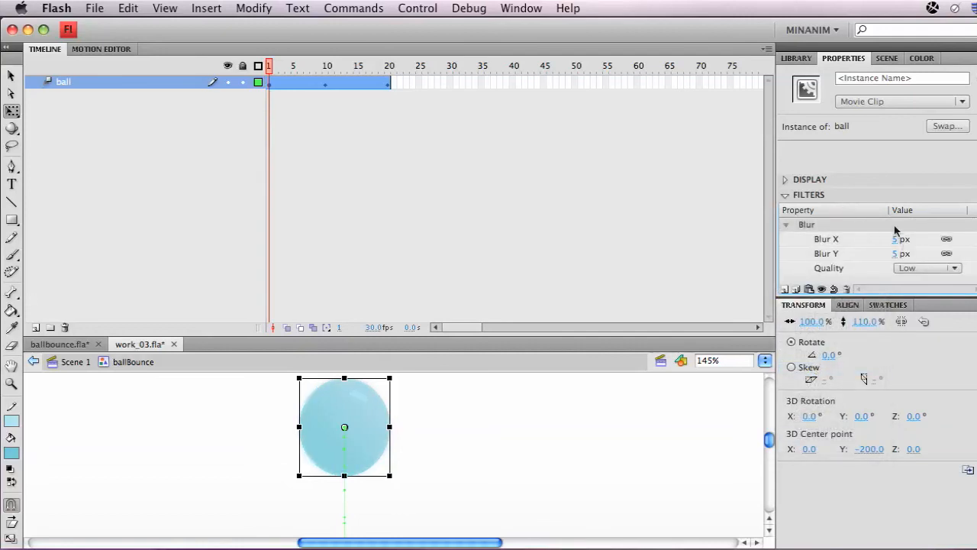
{"action": "left_click_drag", "start_coordinate": [895, 239], "coordinate": [920, 241]}
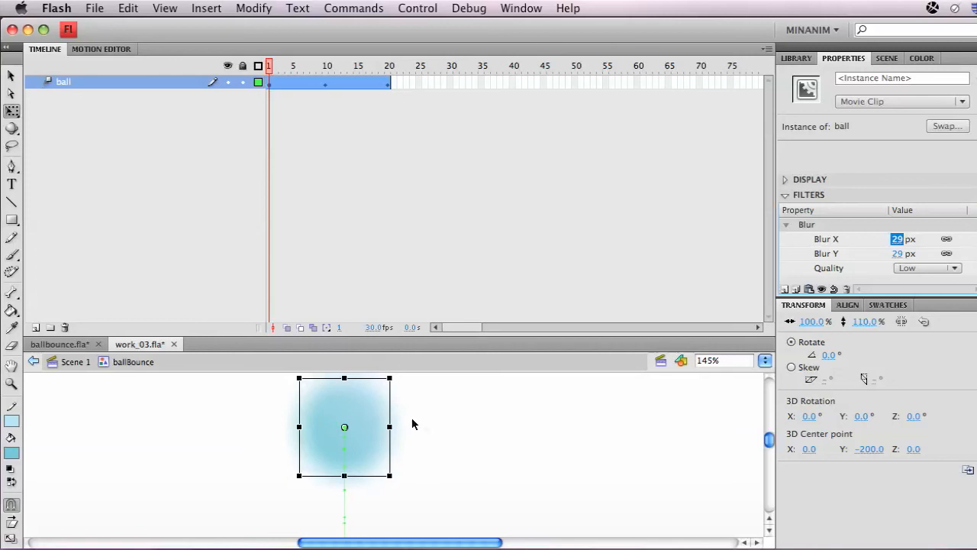
- Undo the blur amount change and the Blur filter on the ball, and deselect it
{"action": "key", "text": "super+z"}
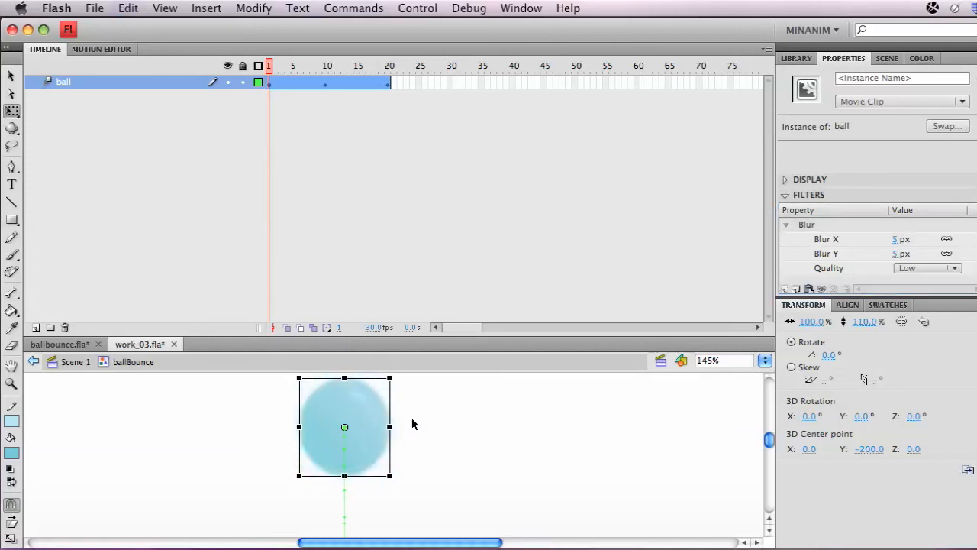
{"action": "key", "text": "super+z"}
{"action": "left_click", "coordinate": [413, 424]}
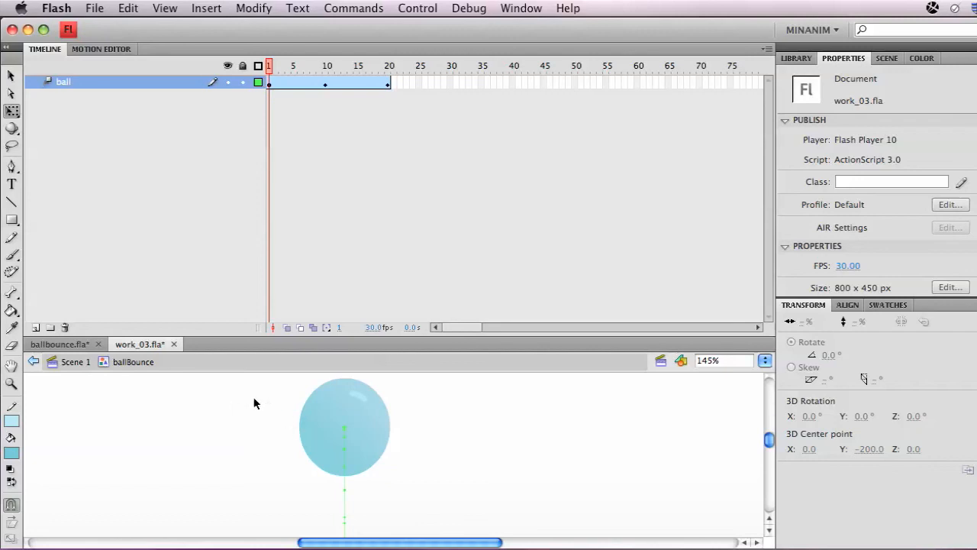
- Open CycleInOut.fla, test its movie to watch the motorcycle animation, and close the CycleInOut.swf preview
{"action": "key", "text": "super+Tab"}
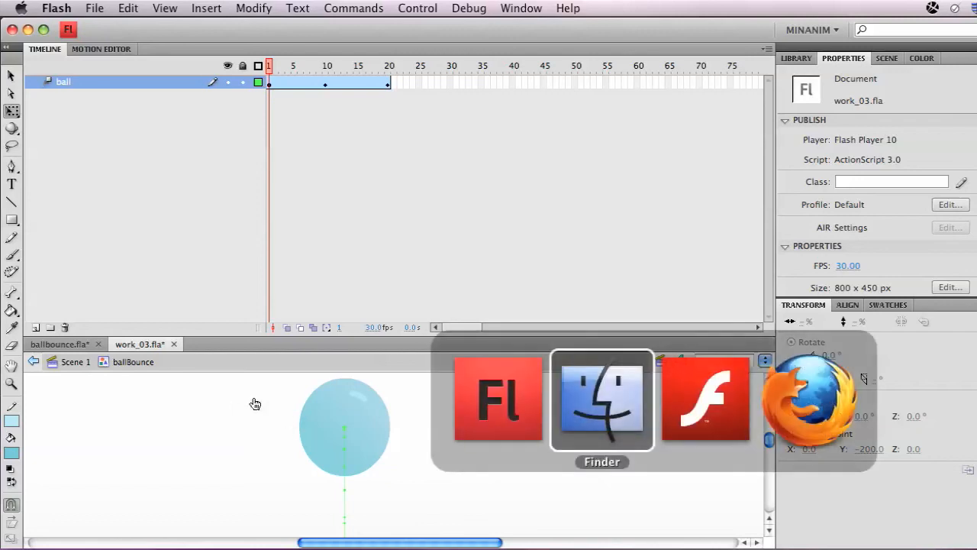
{"action": "key", "text": "super+shift+Tab"}
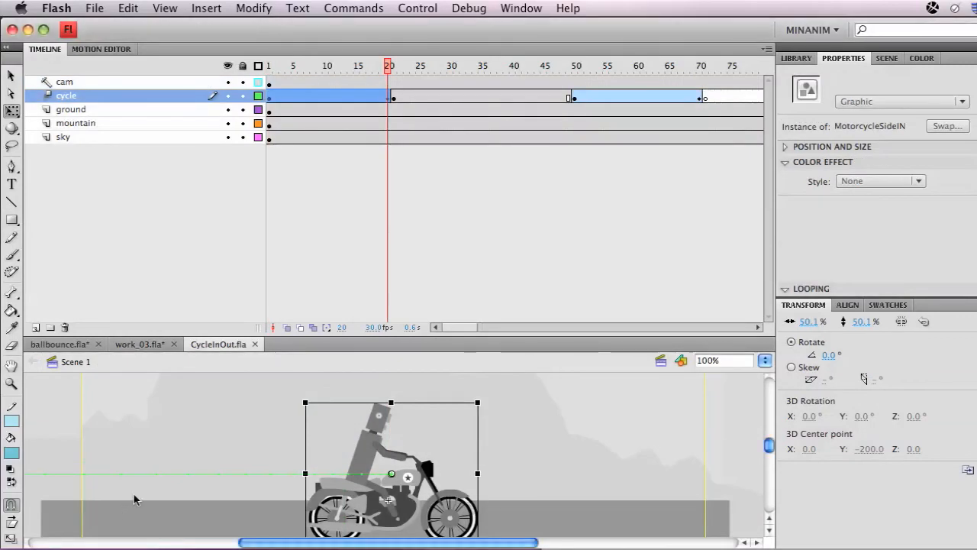
{"action": "key", "text": "super+Return"}
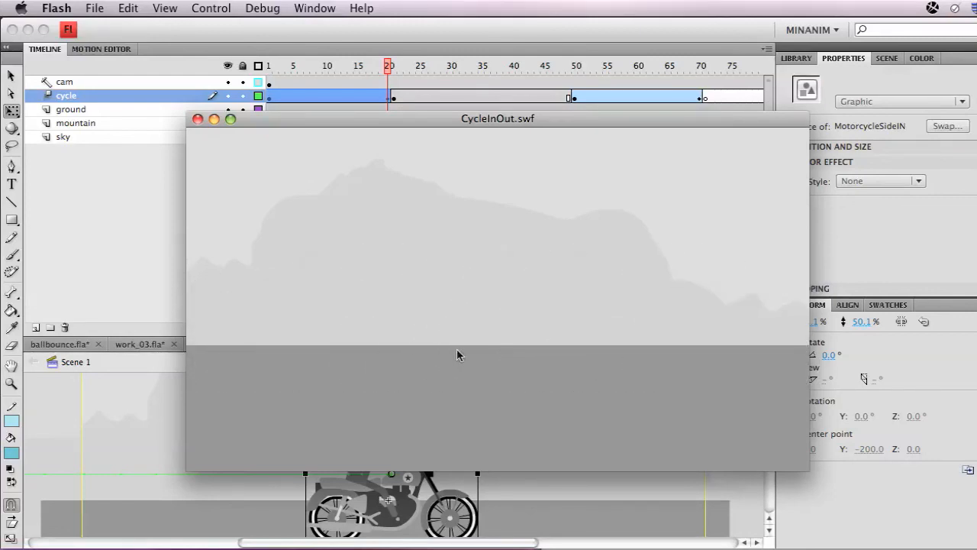
{"action": "left_click", "coordinate": [197, 120]}
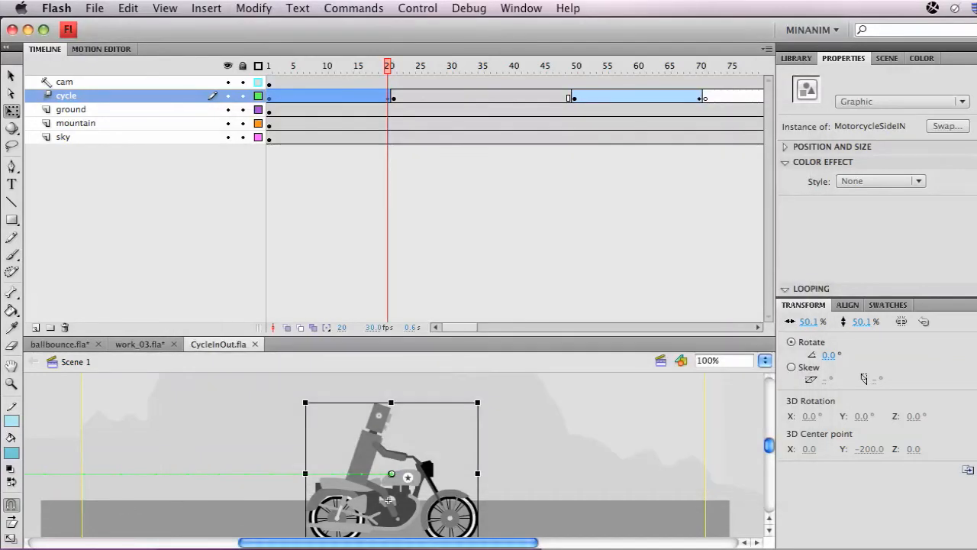